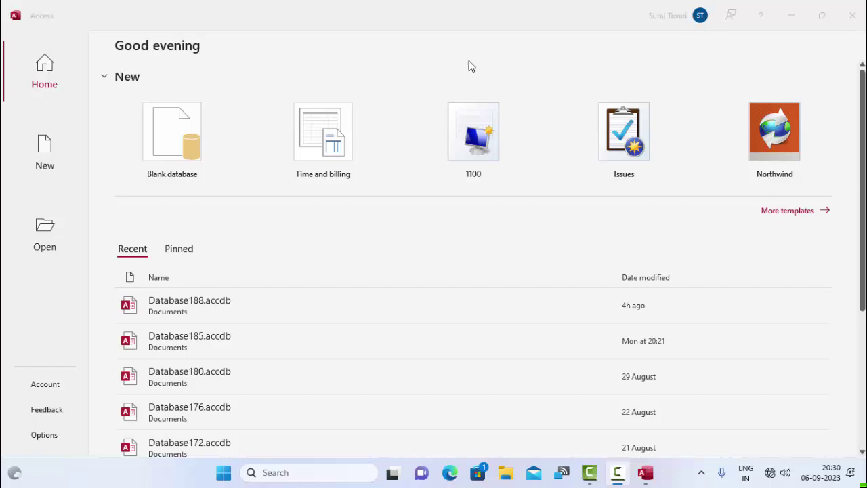
Choose Blank database on the Access start screen, proposing Database189.accdb in Documents.
left_click(165, 139)
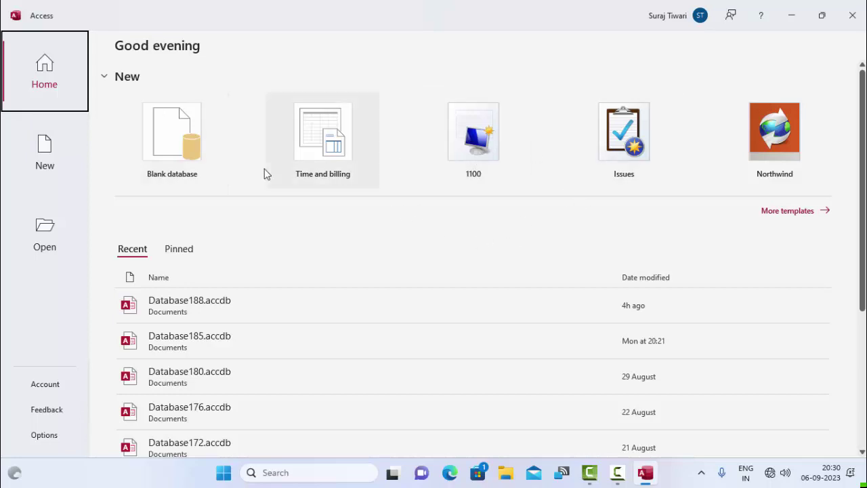
left_click(190, 141)
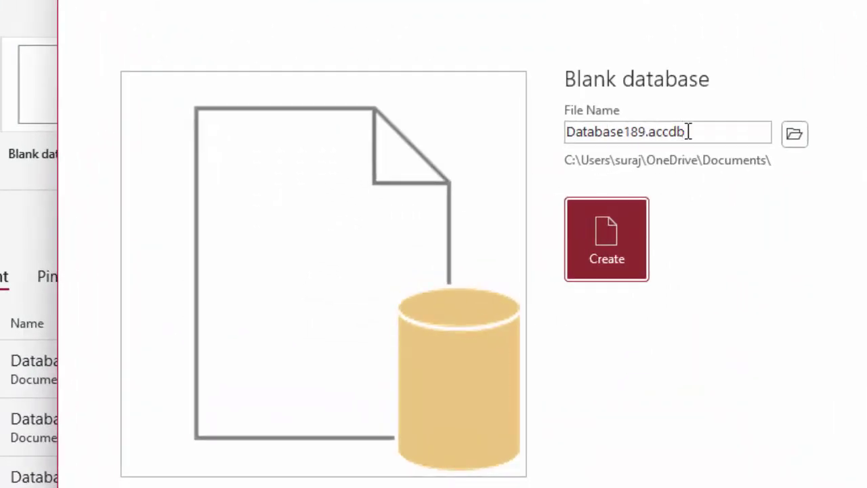
Create Database189.accdb and save its first table as ProductM in Design View.
left_click(688, 131)
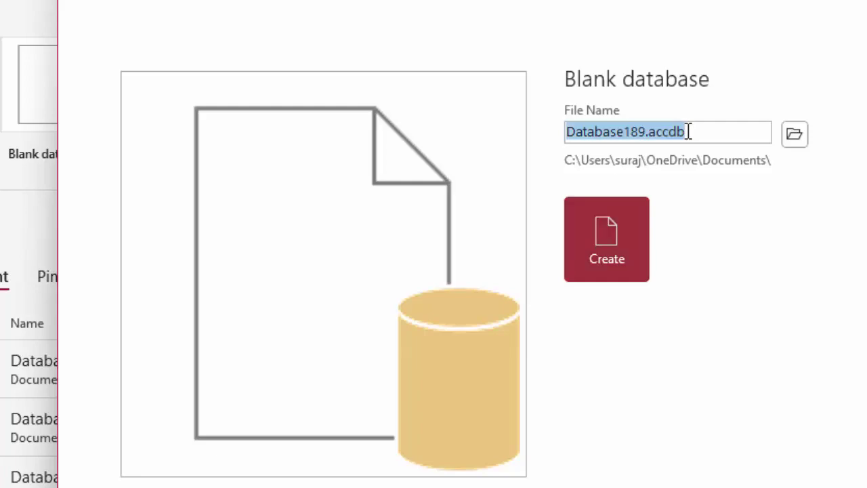
left_click(624, 209)
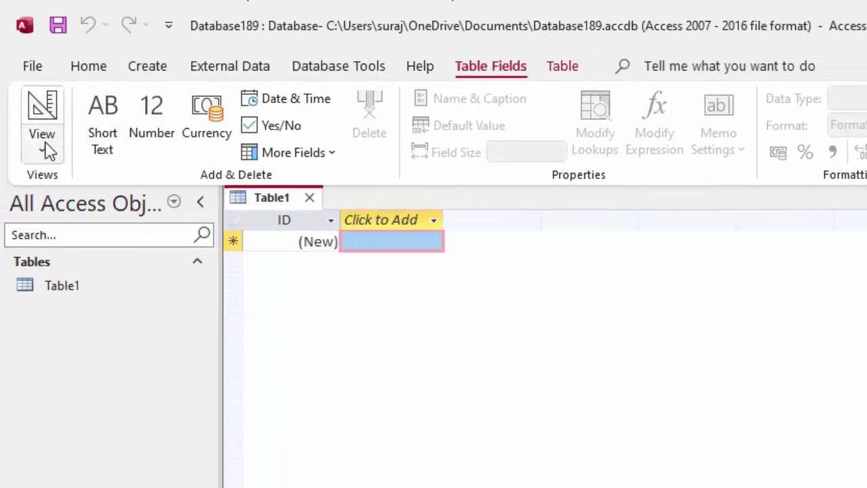
left_click(45, 145)
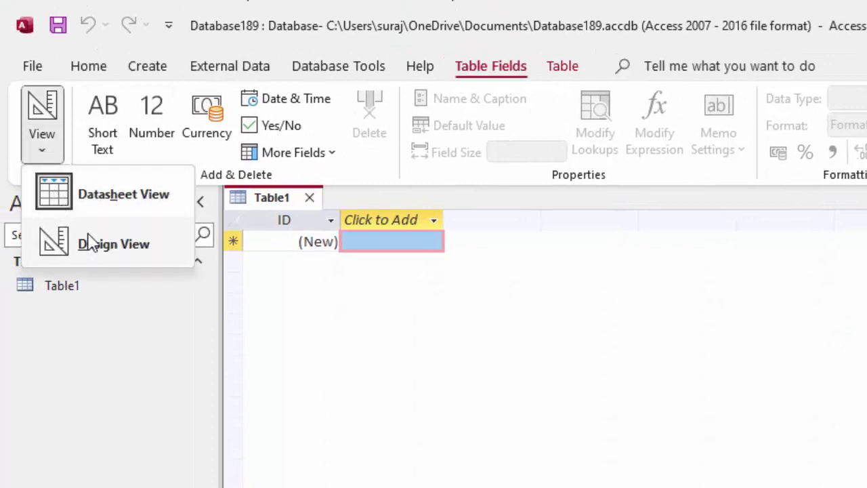
left_click(113, 237)
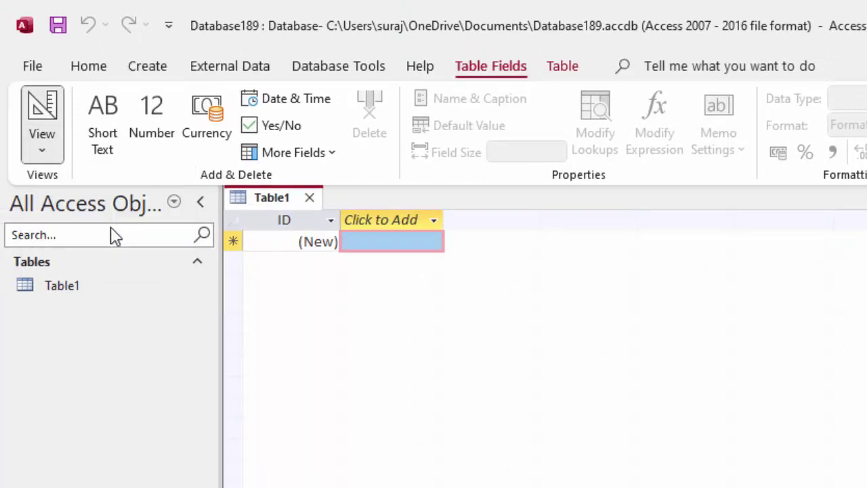
key("BackSpace")
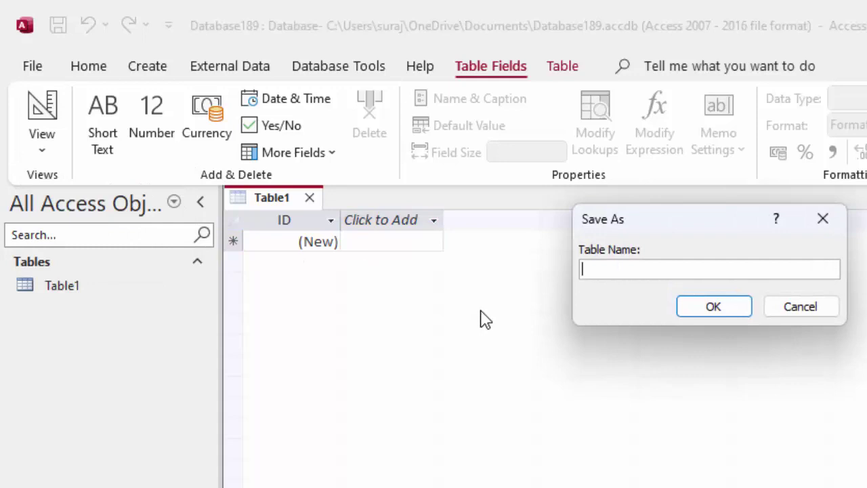
type("Produc")
type("t")
type("M")
Rename the ID key field to Product_id and add Name_of_product as a Short Text field.
key("Return")
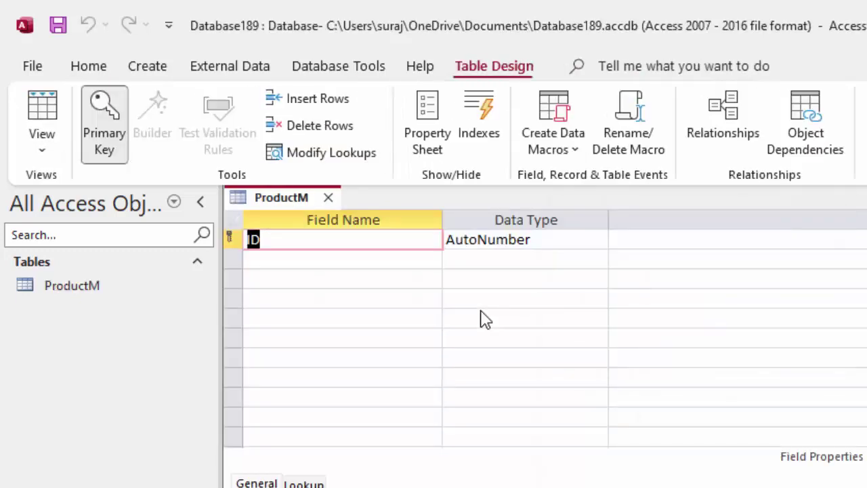
key("BackSpace")
type("Pr")
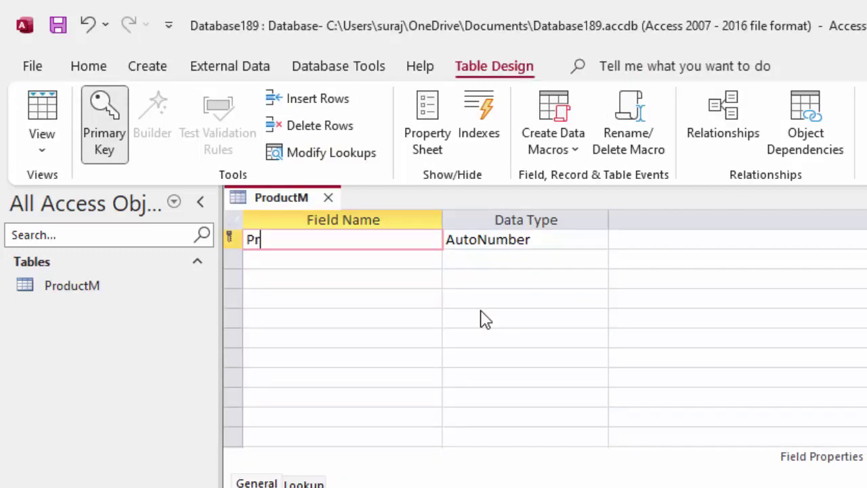
type("oduct")
type("_id")
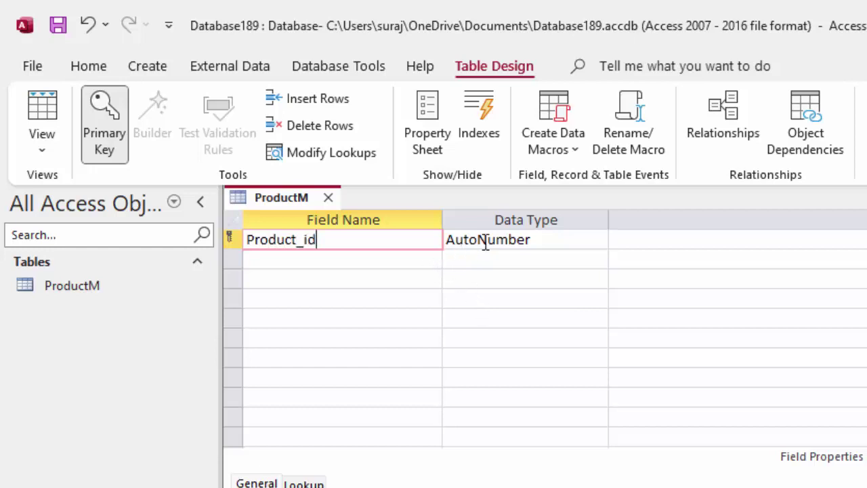
left_click(302, 261)
type("Nam")
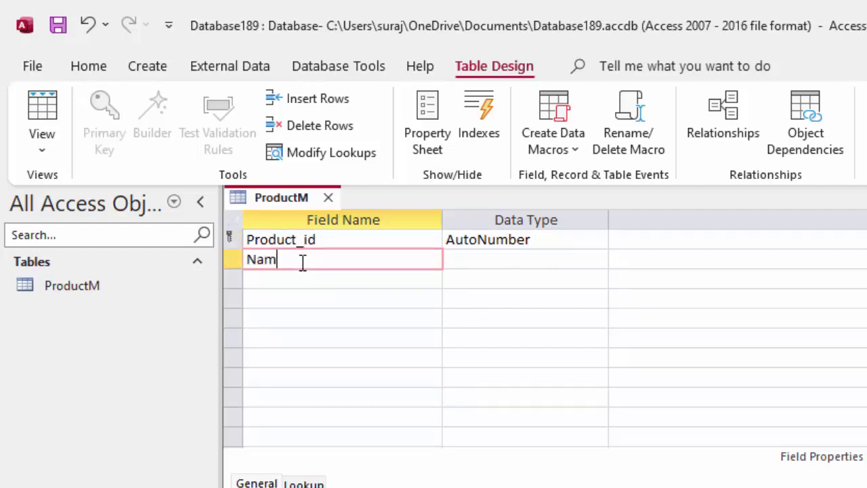
type("e_of_")
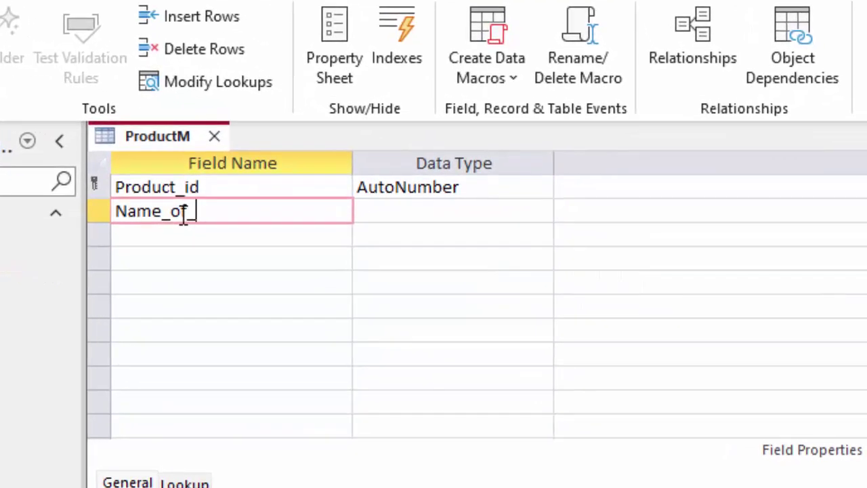
type("product")
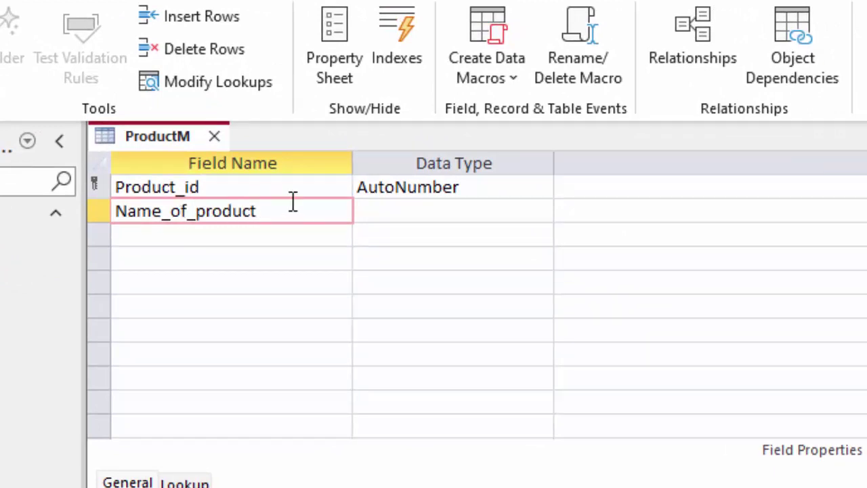
left_click(376, 209)
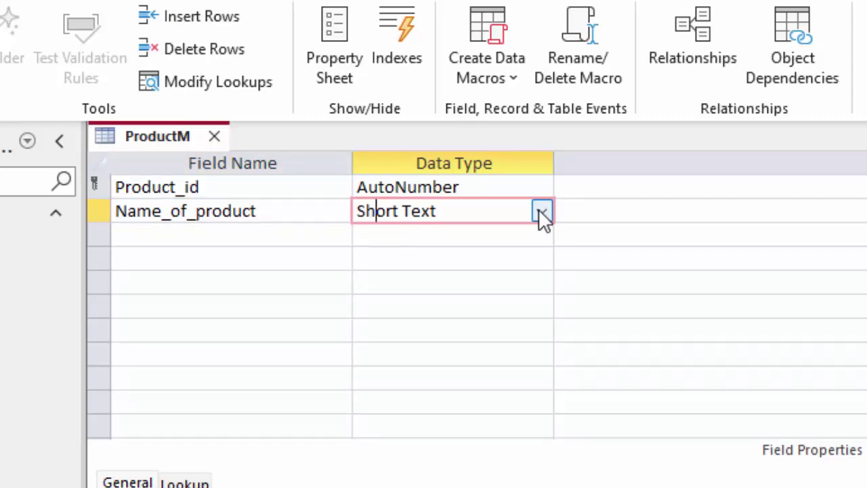
left_click(218, 233)
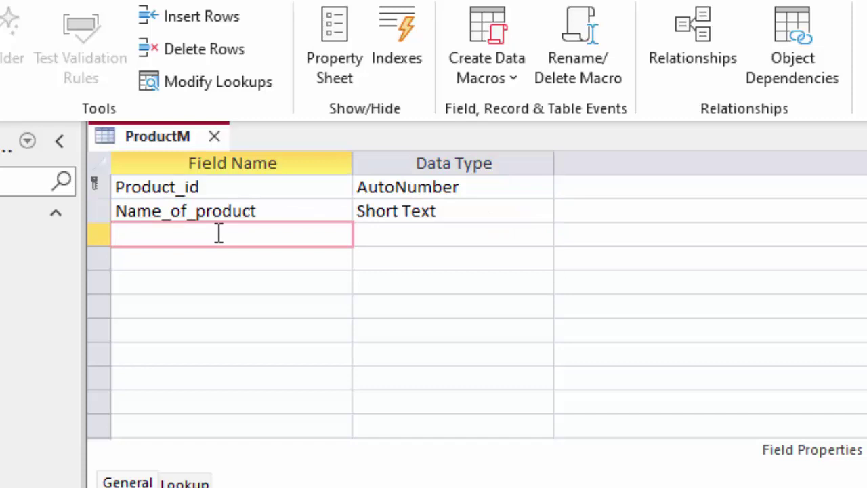
Add a Price field with Currency data type.
type("Pric")
type("e")
left_click(526, 234)
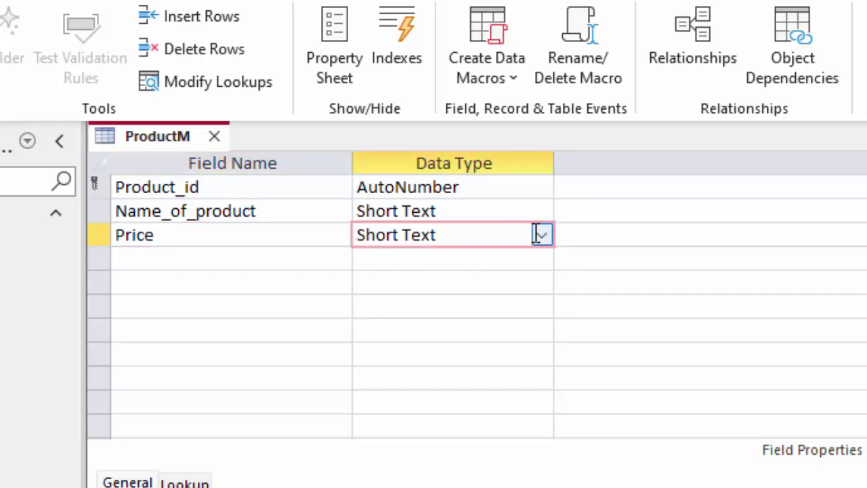
left_click(540, 235)
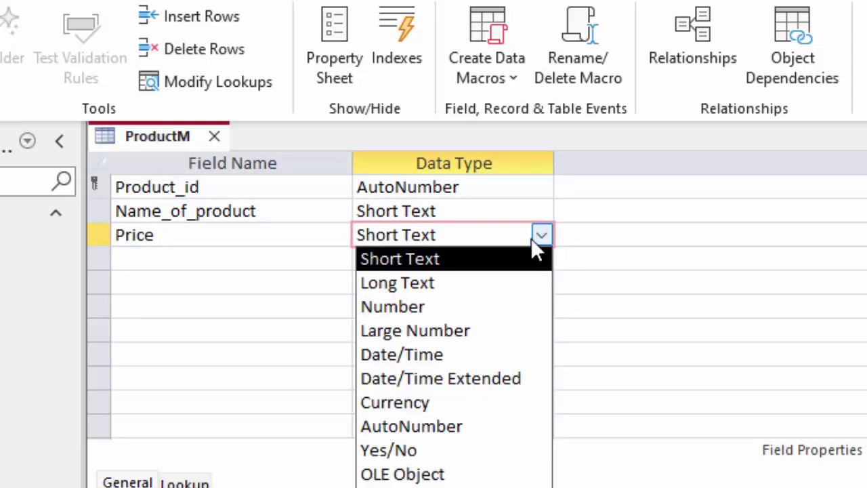
left_click(428, 402)
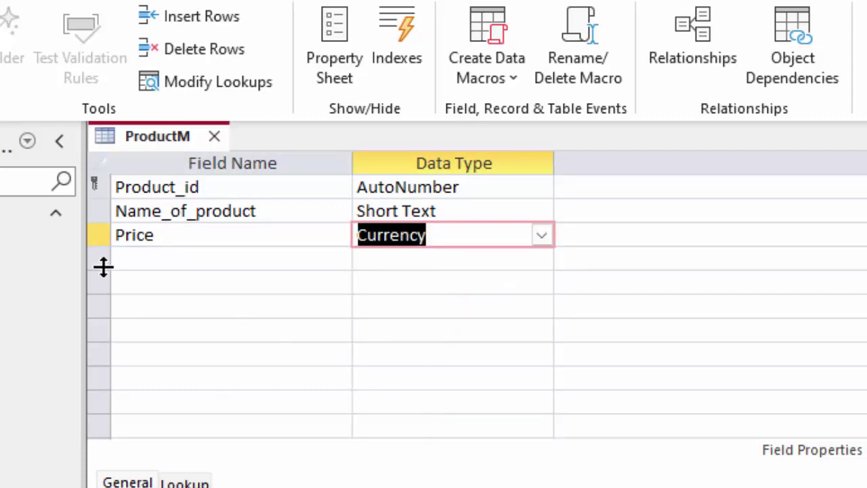
Add a Unit field with Number data type.
left_click(124, 257)
type("Un")
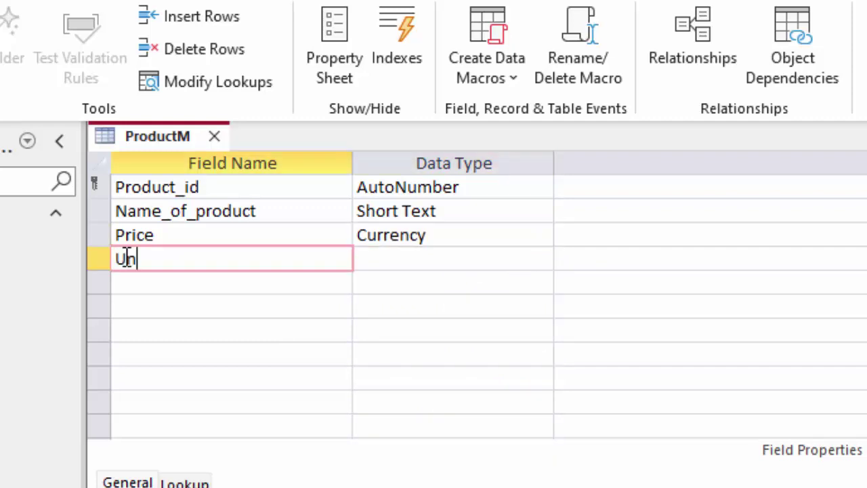
type("it")
left_click(476, 258)
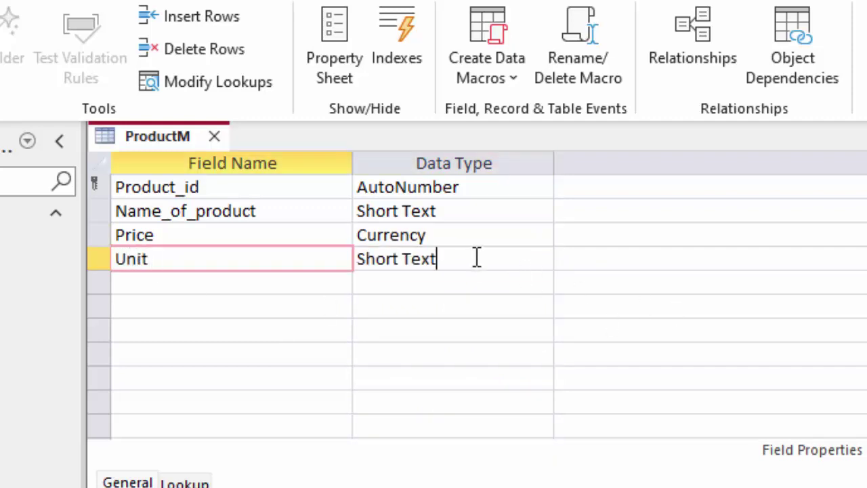
left_click(540, 258)
left_click(464, 336)
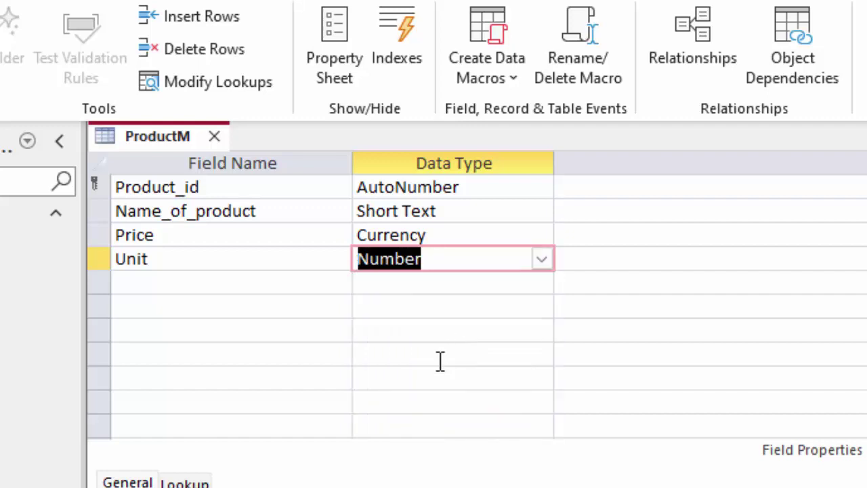
left_click(203, 481)
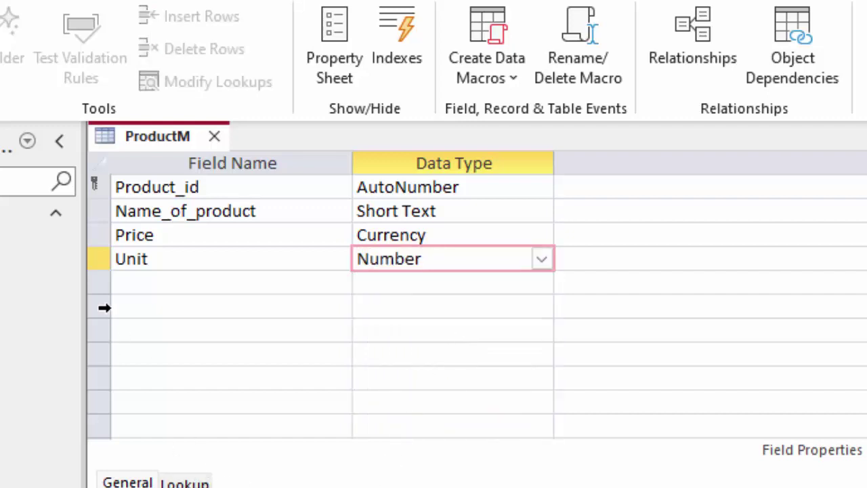
Add a Total_price field row below Unit.
left_click(143, 281)
type("T")
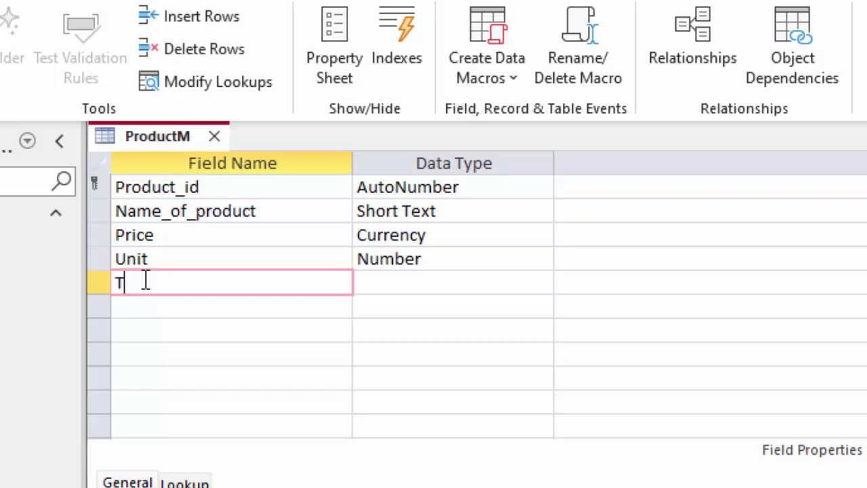
type("otal ")
type("_pric")
type("e")
left_click(479, 283)
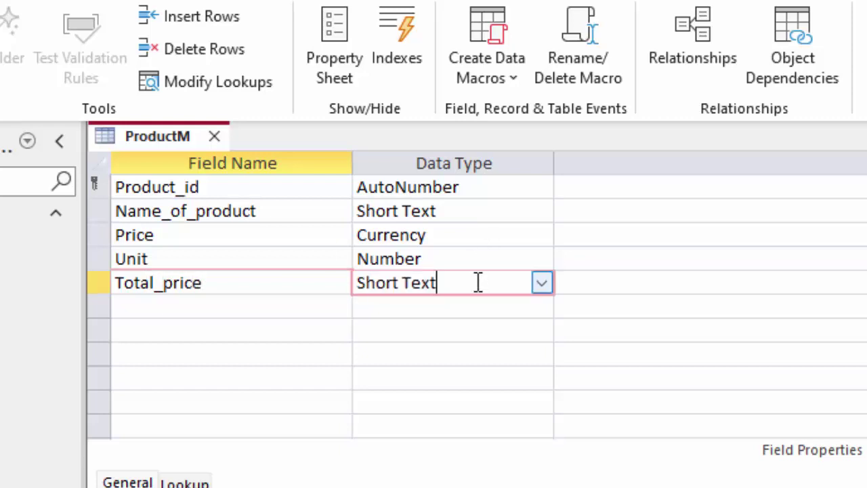
Make Total_price a Calculated field with the expression [Price]*[Unit].
left_click(543, 285)
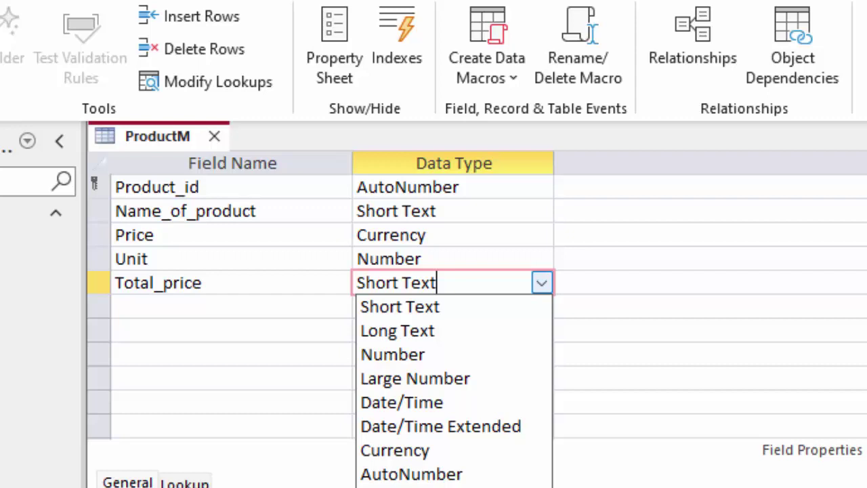
left_click(406, 487)
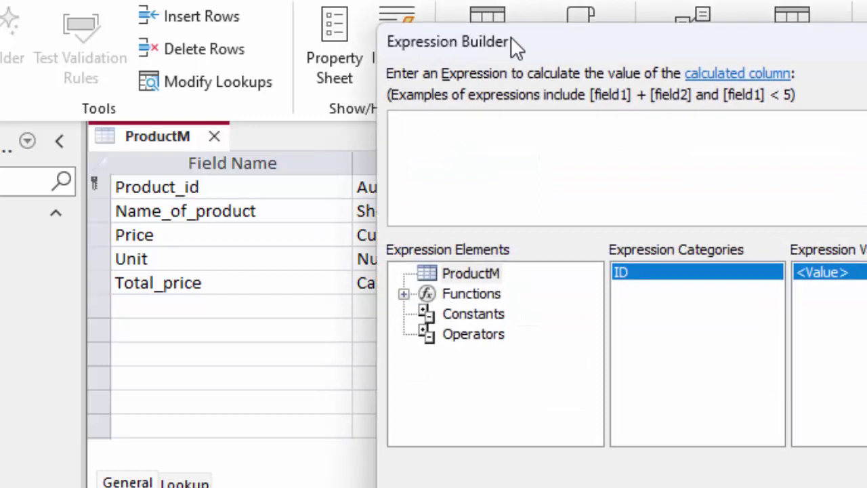
left_click_drag(512, 38, 746, 84)
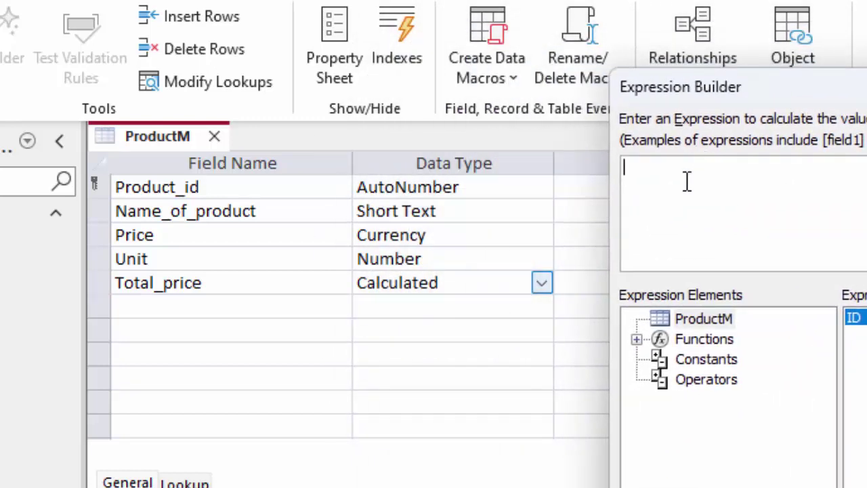
type("[")
type("Pri")
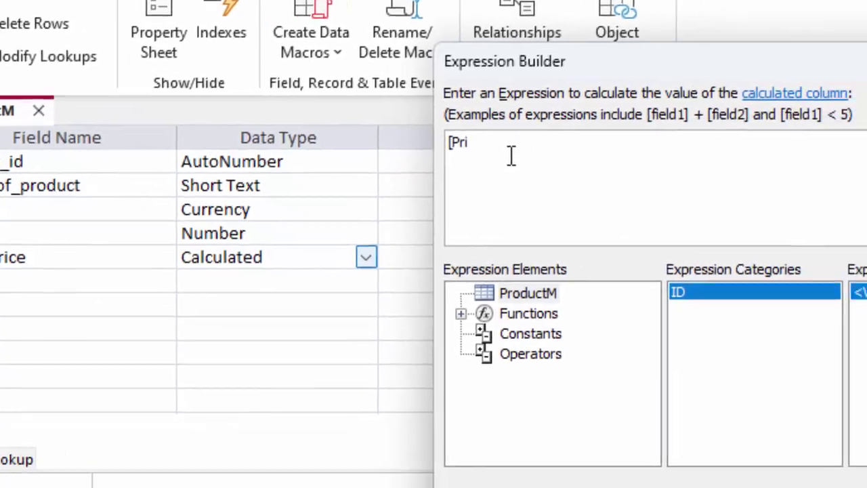
type("ce]")
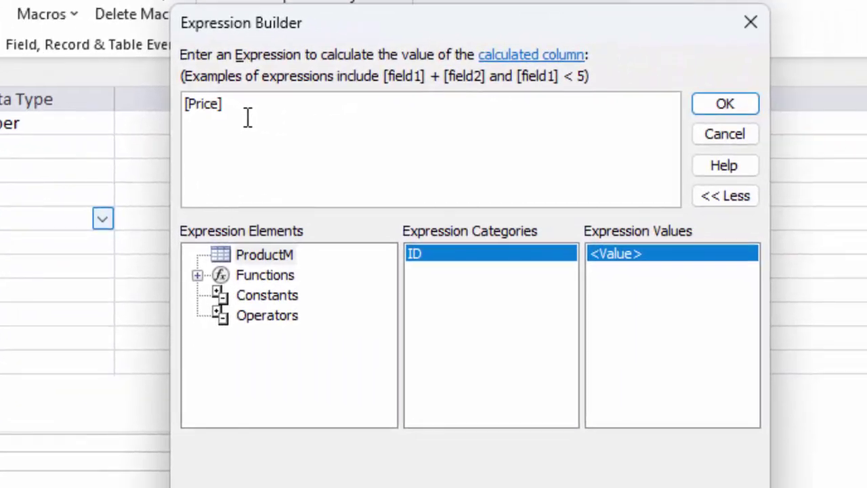
type(" *")
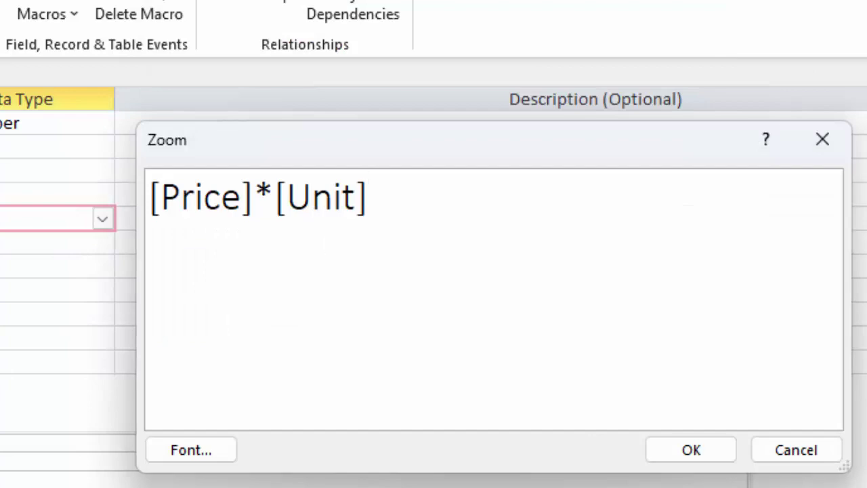
left_click(681, 452)
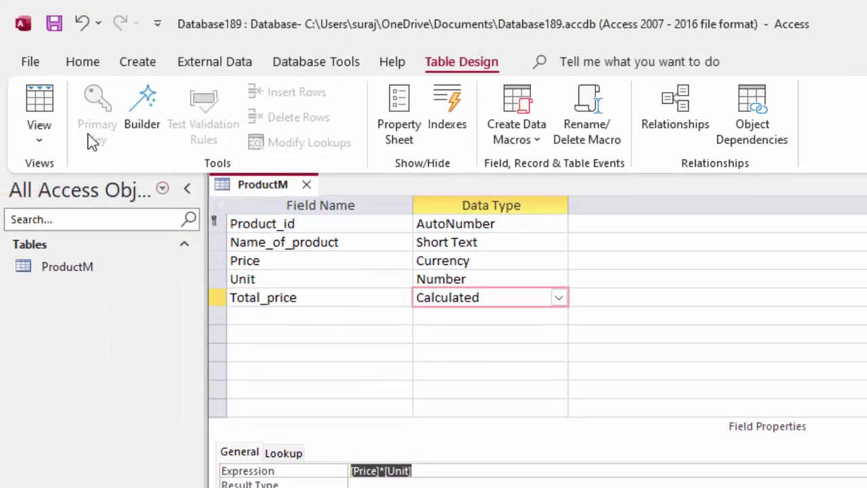
Save the ProductM table and return to Design View.
left_click(44, 105)
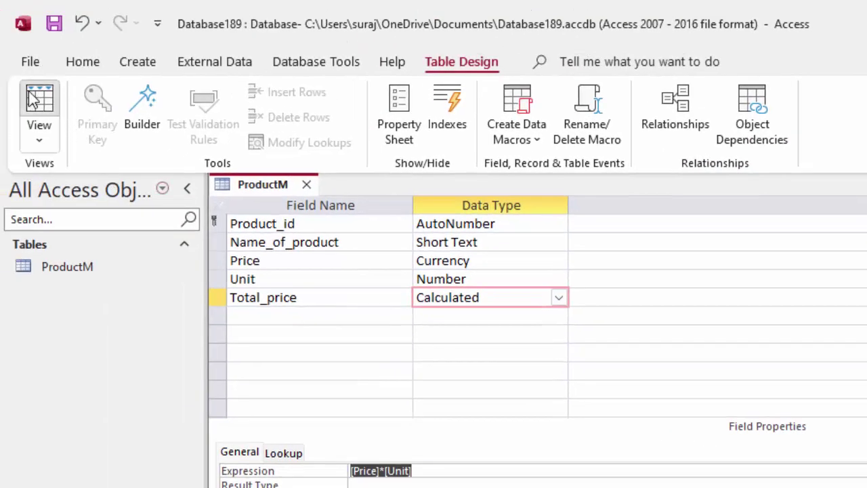
left_click(612, 418)
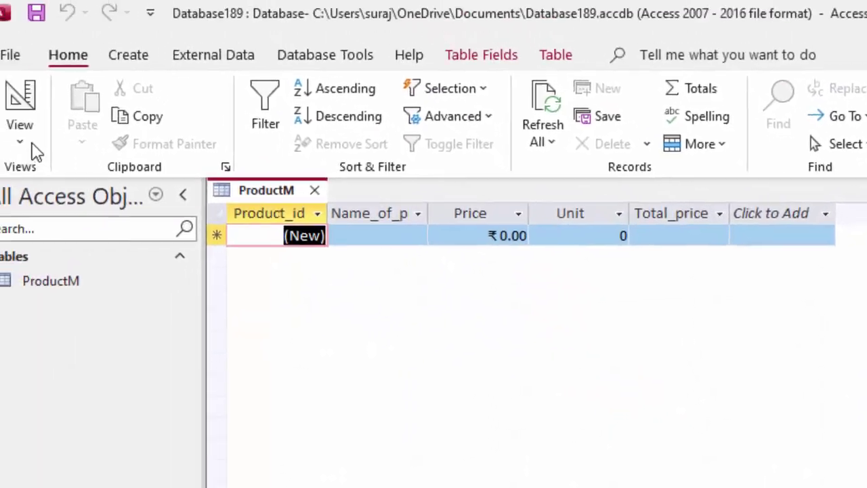
left_click(24, 143)
left_click(64, 245)
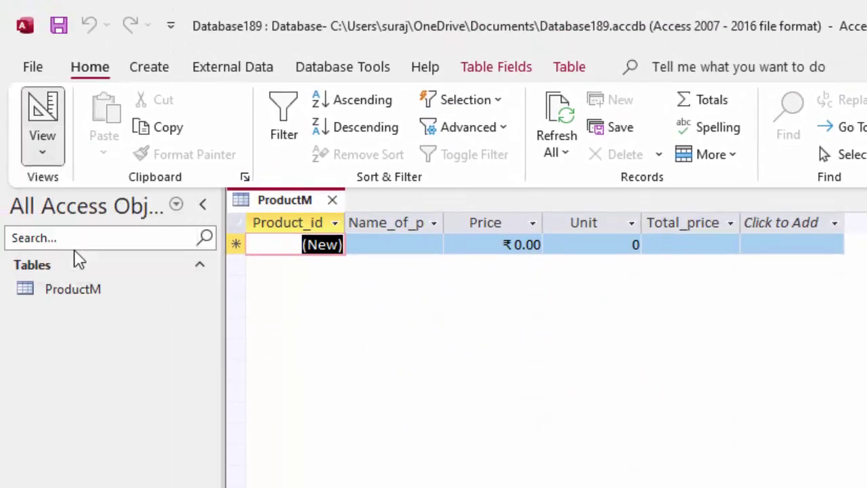
Add a new field named 'GST in Percent' below Total_price.
left_click(293, 344)
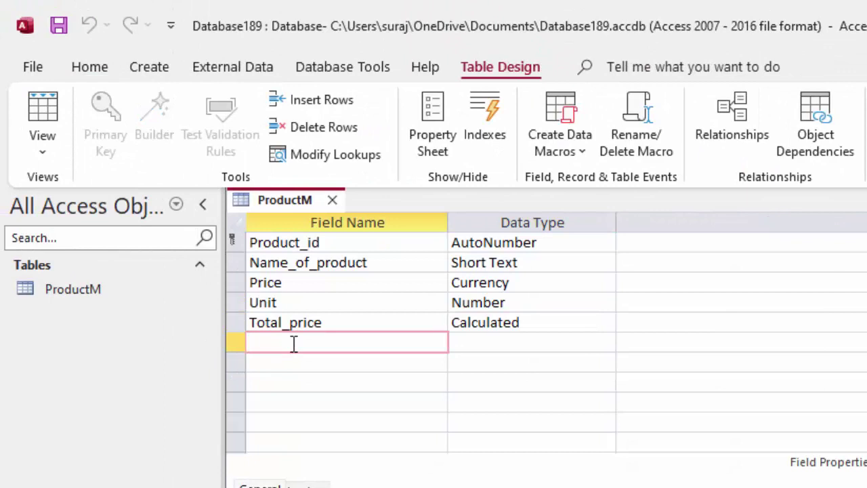
type("Tax")
type(" in Perc")
type("ent")
key("Tab")
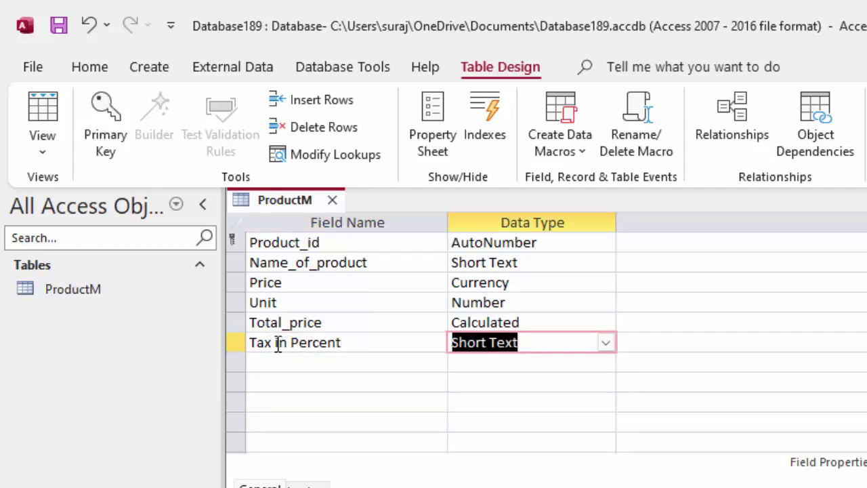
left_click(272, 343)
key("BackSpace")
key("BackSpace")
key("BackSpace")
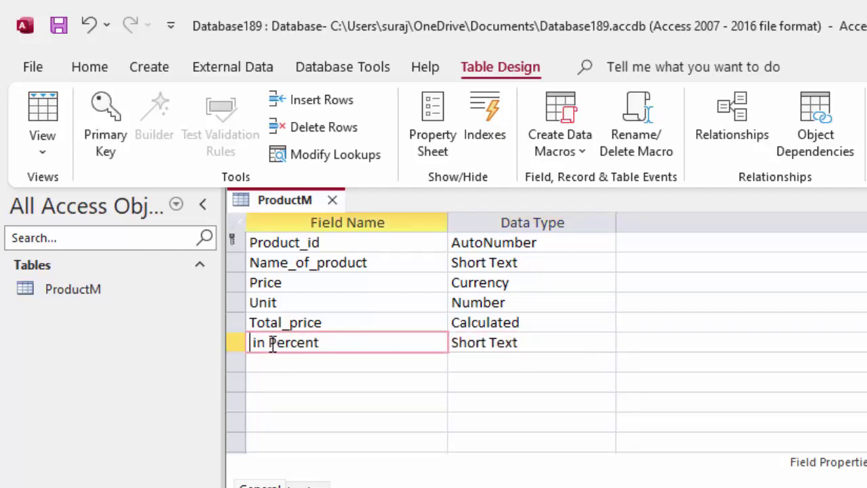
type("GST")
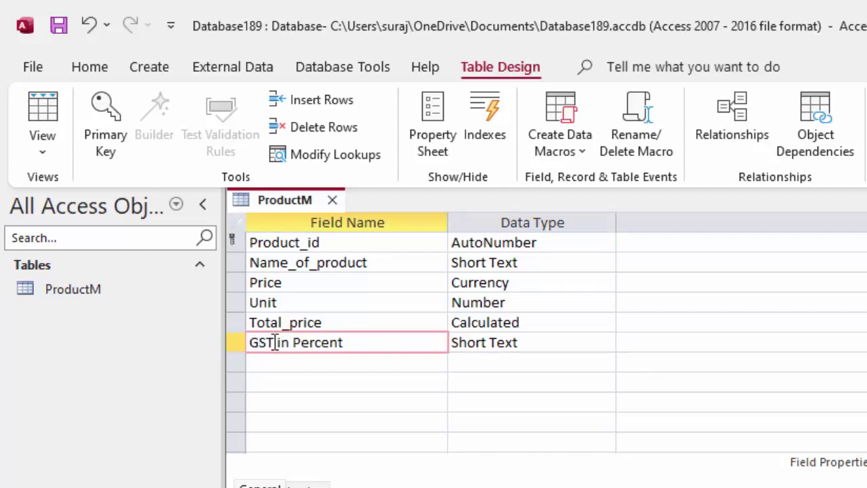
left_click(558, 356)
Make GST in Percent a Number field with Double field size and Percent format.
left_click(566, 345)
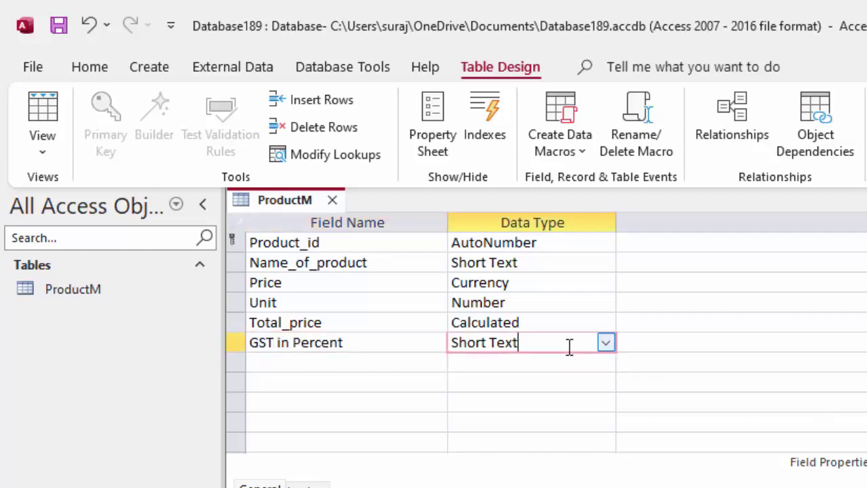
left_click(605, 343)
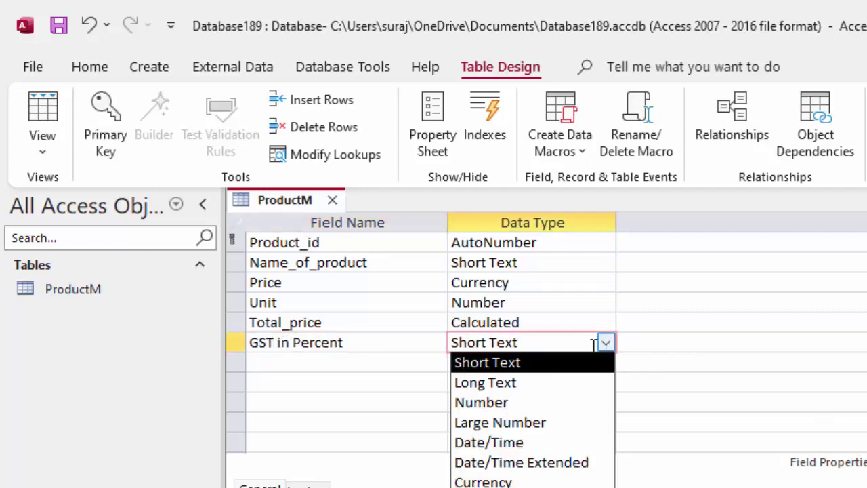
left_click(549, 403)
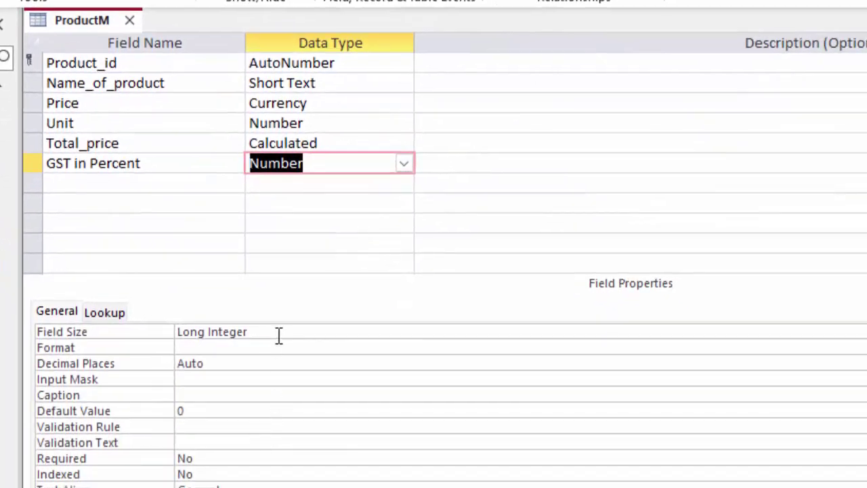
left_click_drag(247, 331, 177, 331)
key("BackSpace")
type("double")
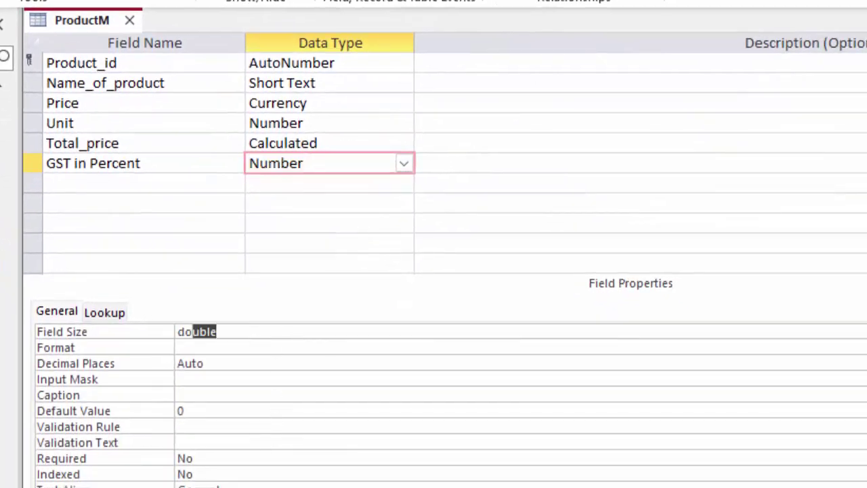
key("Return")
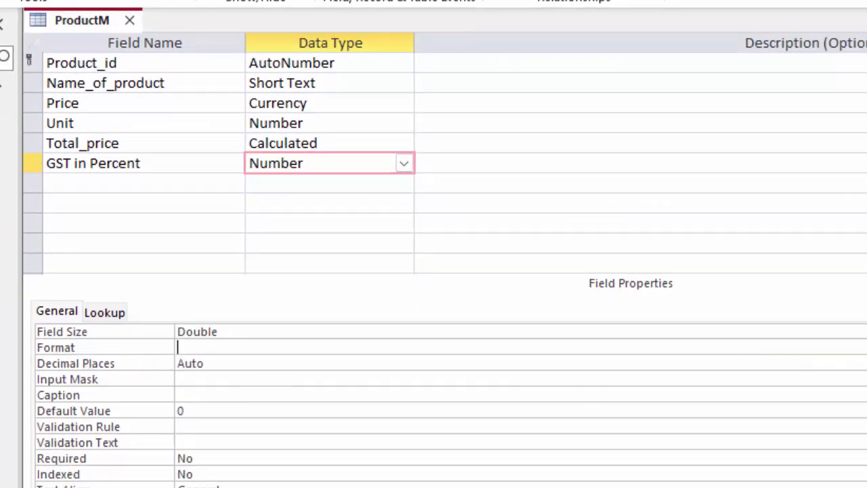
left_click(858, 346)
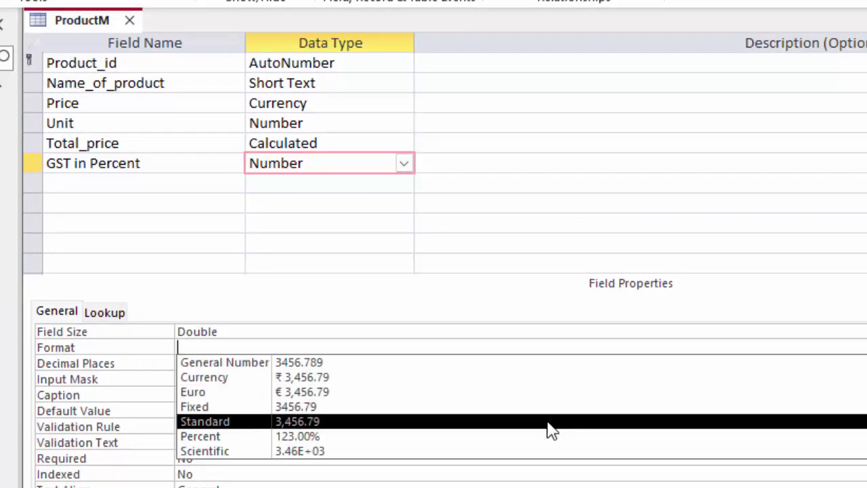
left_click(535, 441)
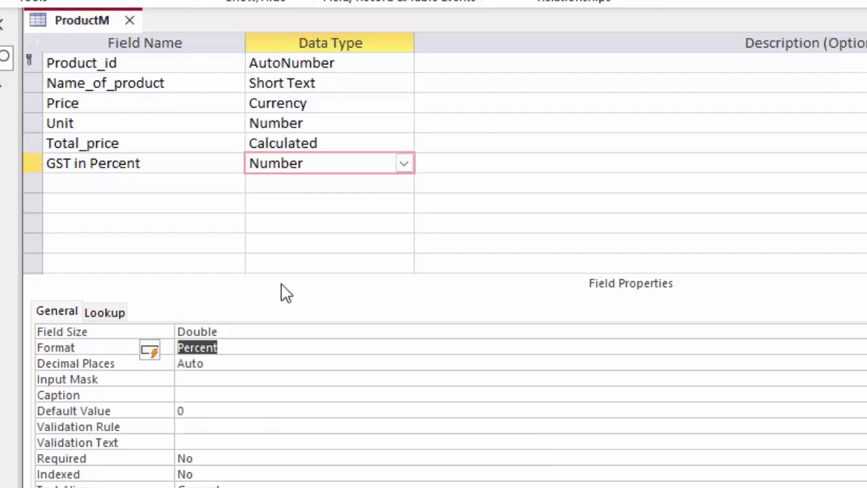
left_click(99, 188)
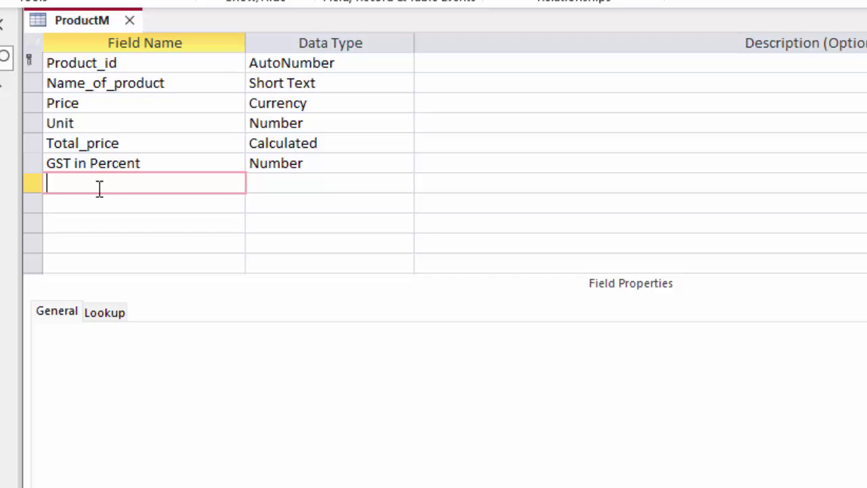
left_click(348, 163)
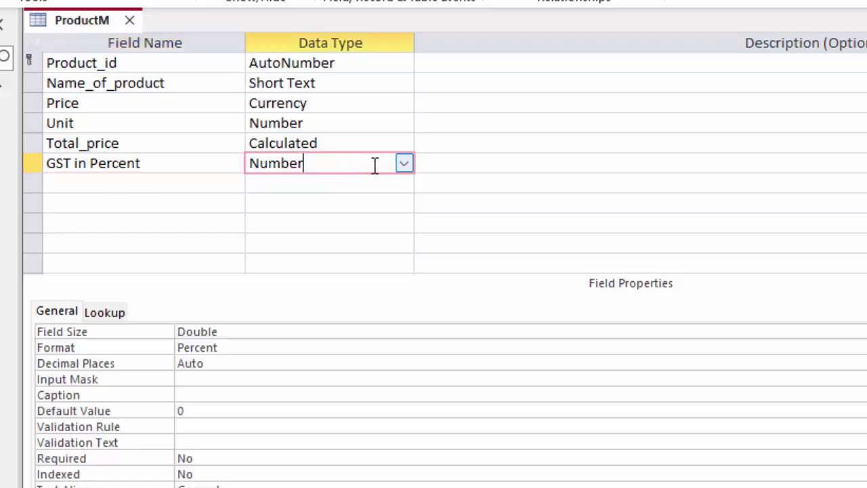
left_click(405, 164)
Use the Lookup Wizard to give GST in Percent typed values 5, 10, 12, 18, 21 and 28.
left_click(358, 445)
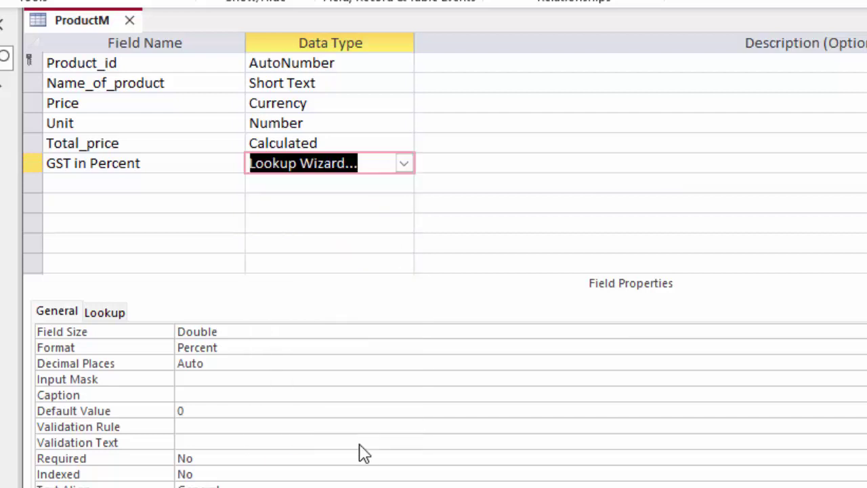
left_click(525, 103)
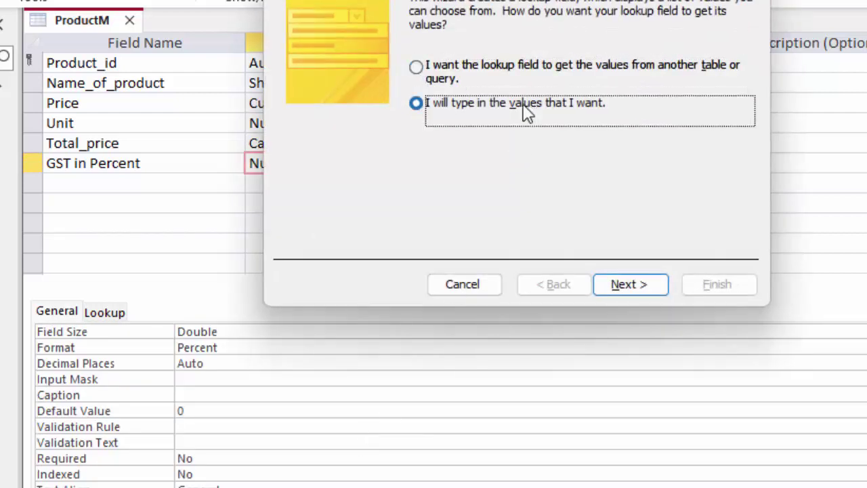
left_click(626, 285)
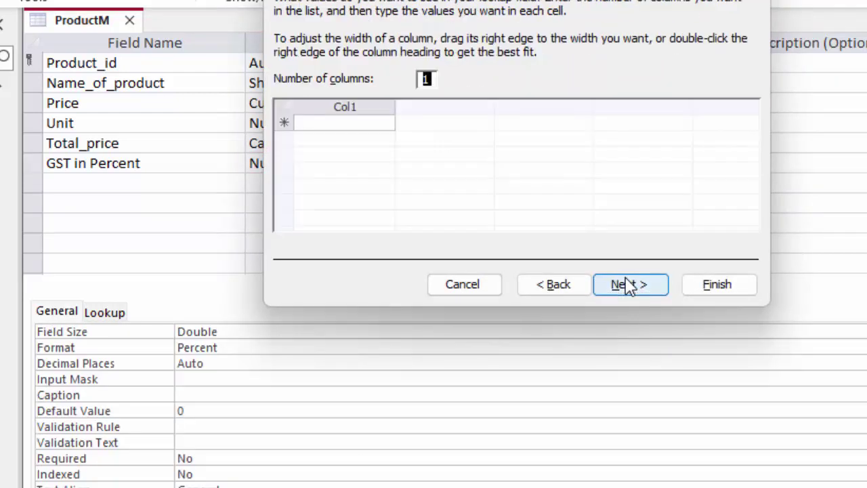
left_click(352, 124)
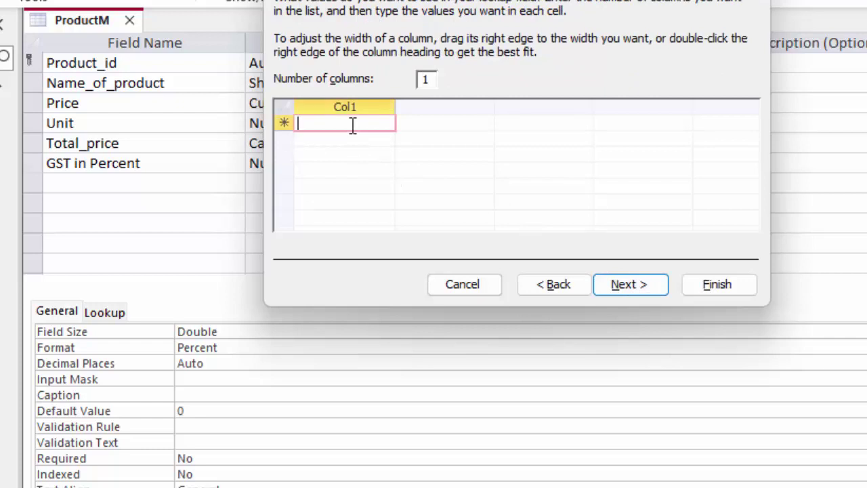
type("5")
key("Tab")
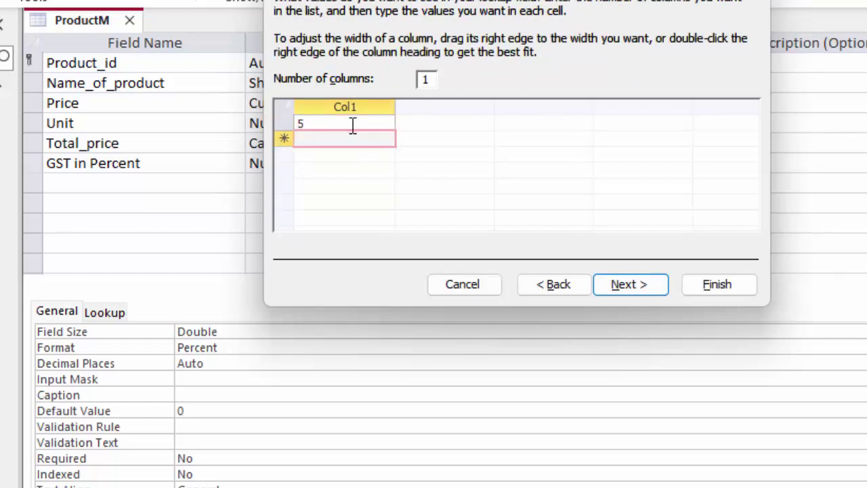
type("1")
key("BackSpace")
key("BackSpace")
type("1")
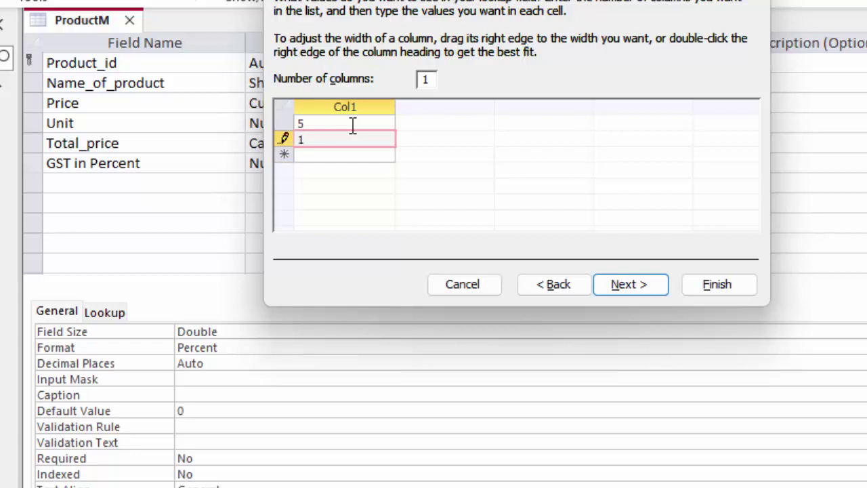
type("0")
key("Tab")
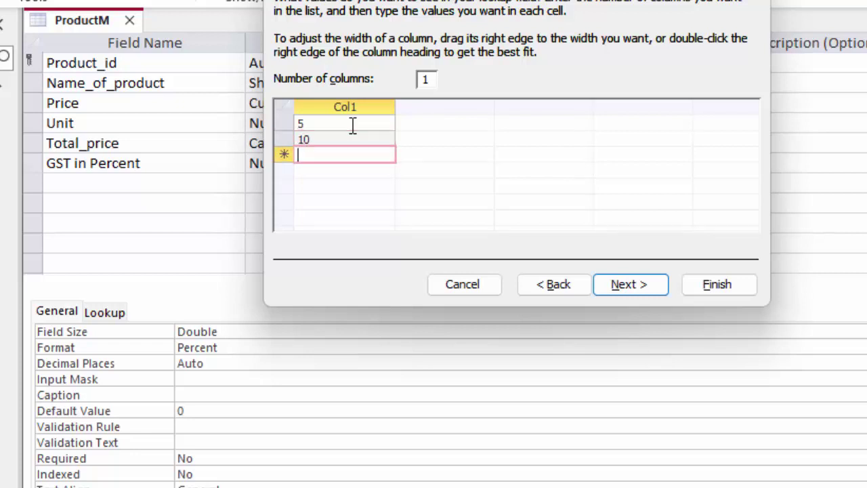
type("12")
key("Tab")
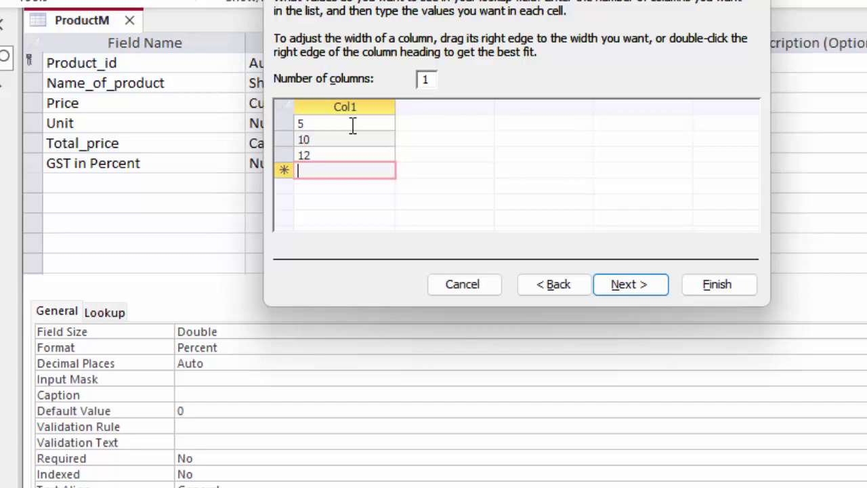
type("18")
key("Tab")
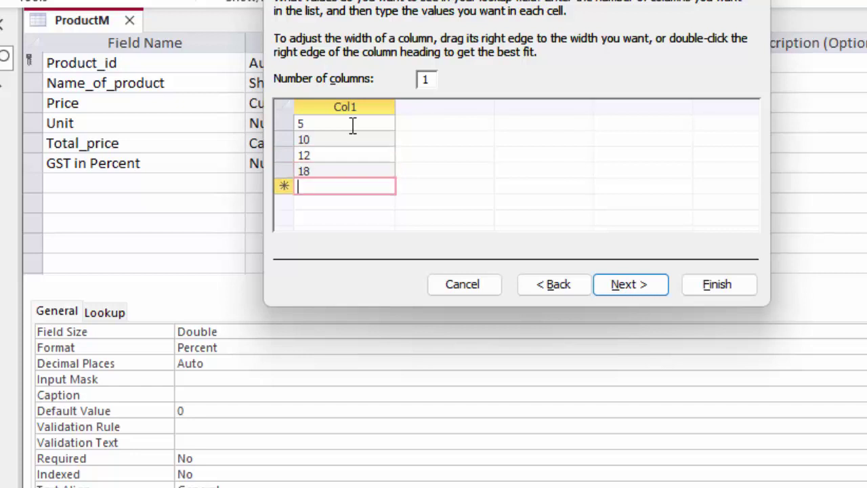
type("21")
key("Tab")
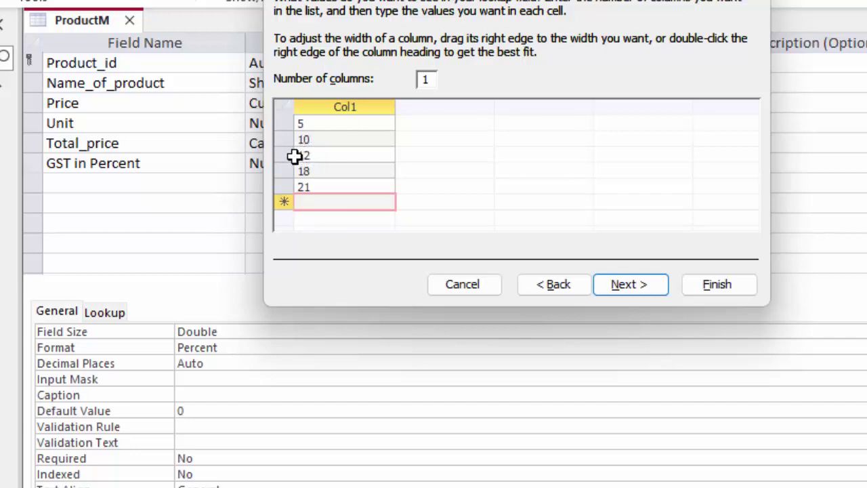
type("28")
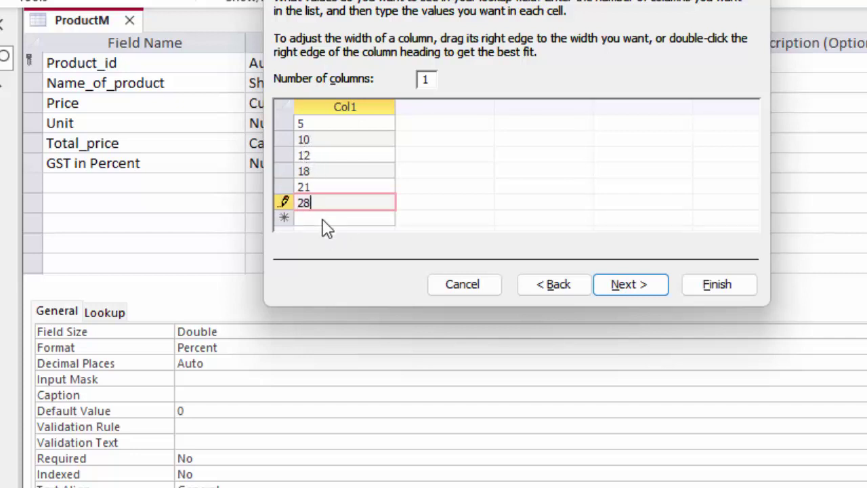
left_click(615, 286)
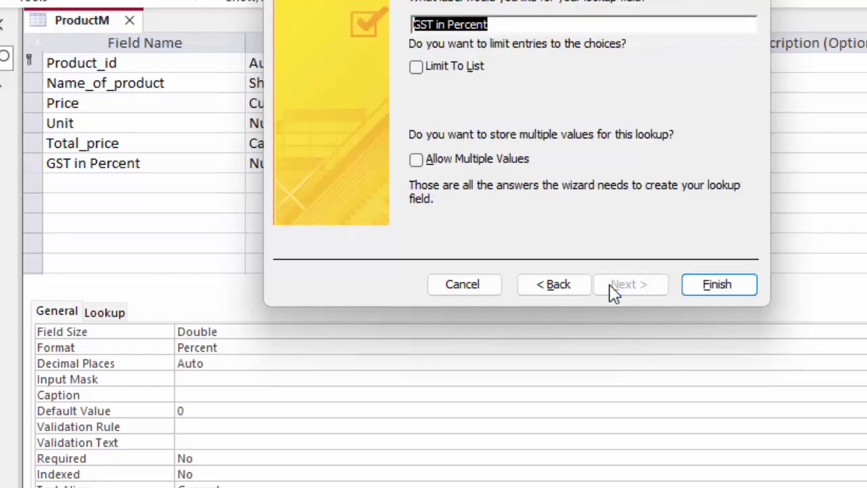
left_click(716, 284)
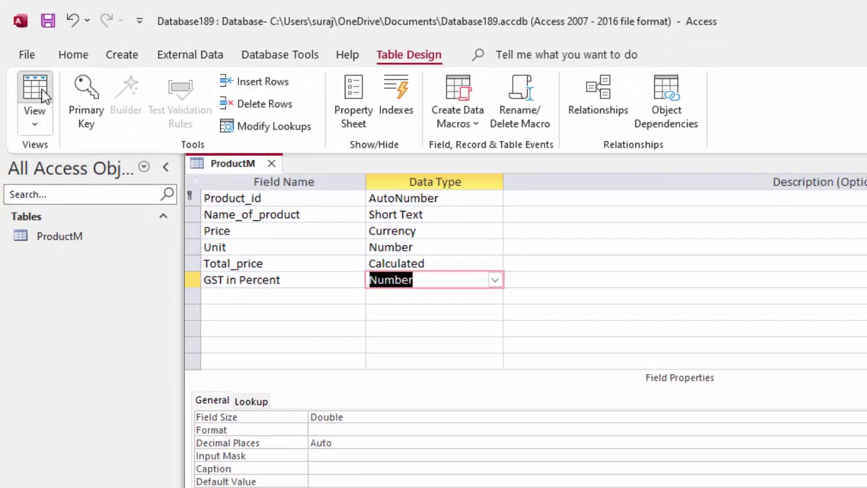
Add a Total Tax Amount field with Calculated data type.
left_click(283, 296)
type("To")
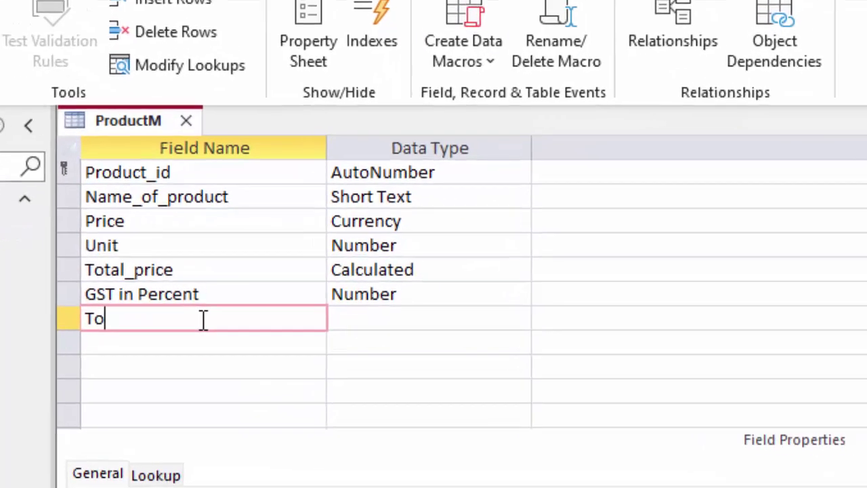
type("tal Tax ")
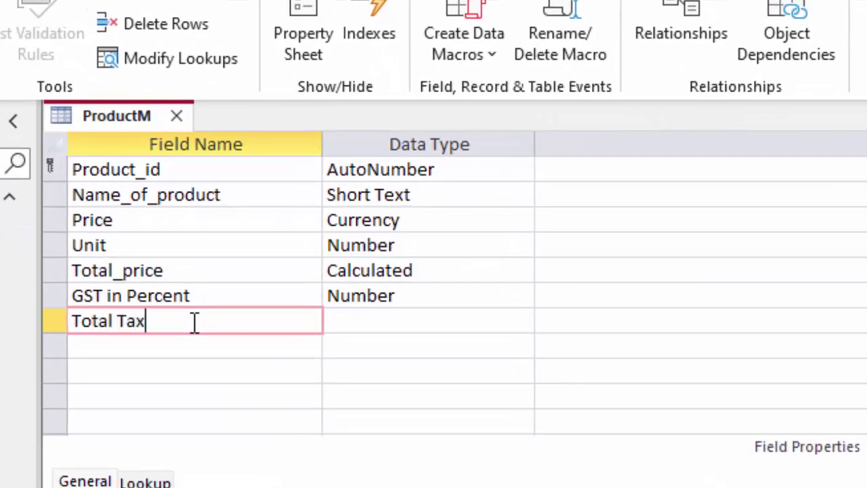
type("Amoun")
type("t")
left_click(372, 325)
left_click(522, 322)
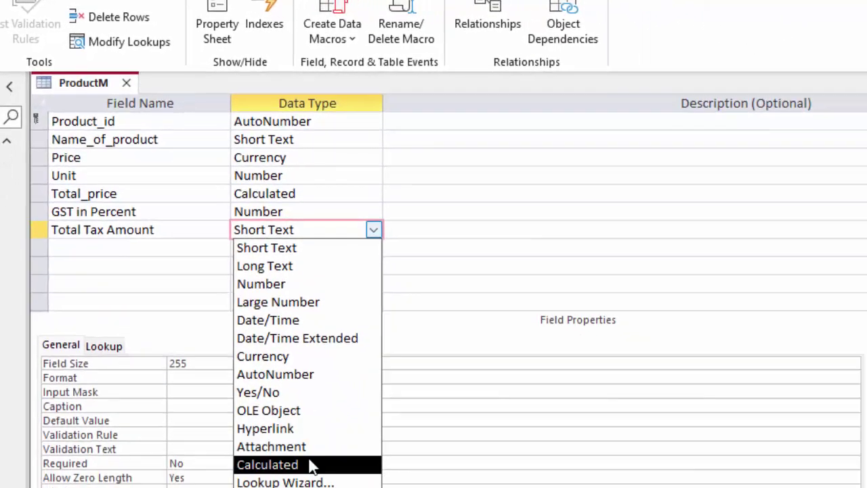
left_click(311, 465)
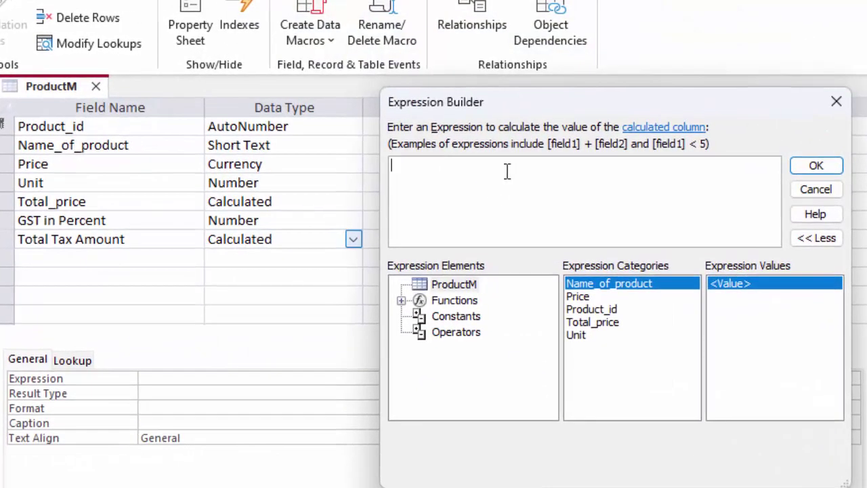
Enter a Total_price times GST expression, then dismiss the invalid syntax error.
type("[")
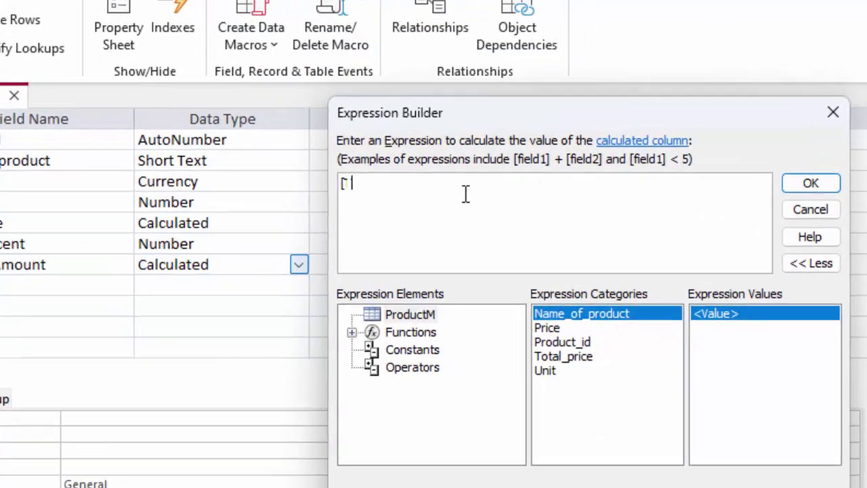
type("Total_")
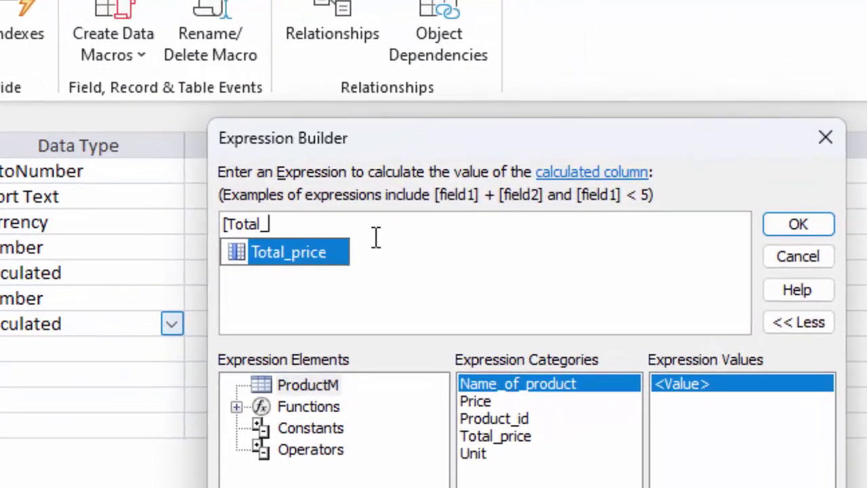
type("pru")
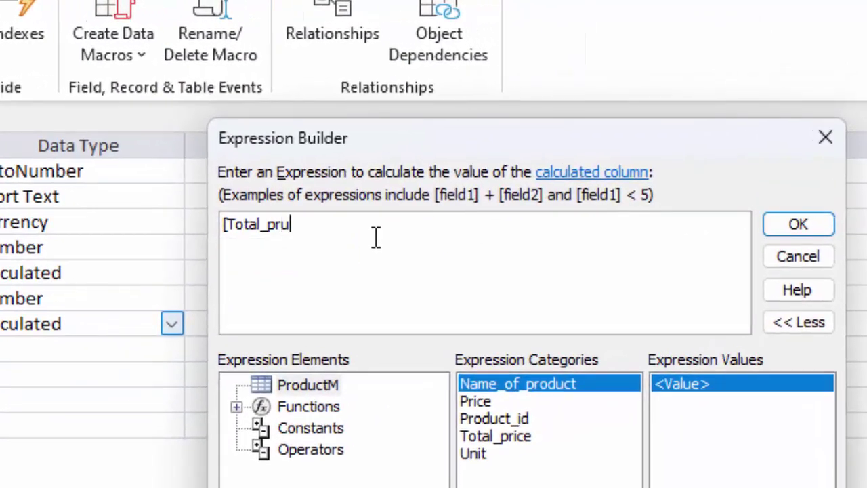
key("BackSpace")
key("Tab")
type("G")
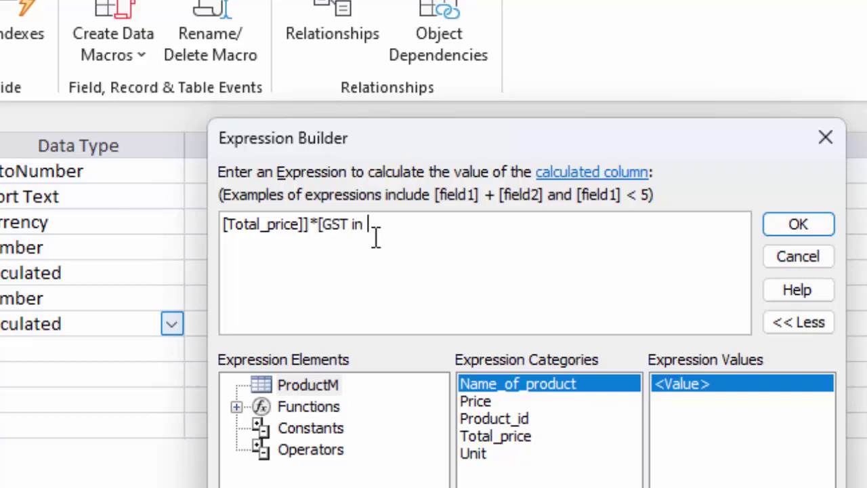
type("Perc")
type("ent")
left_click(801, 218)
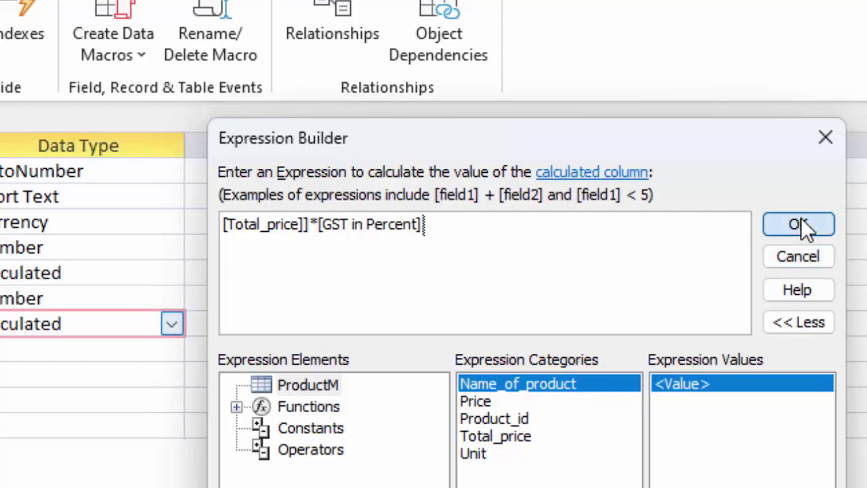
left_click(275, 451)
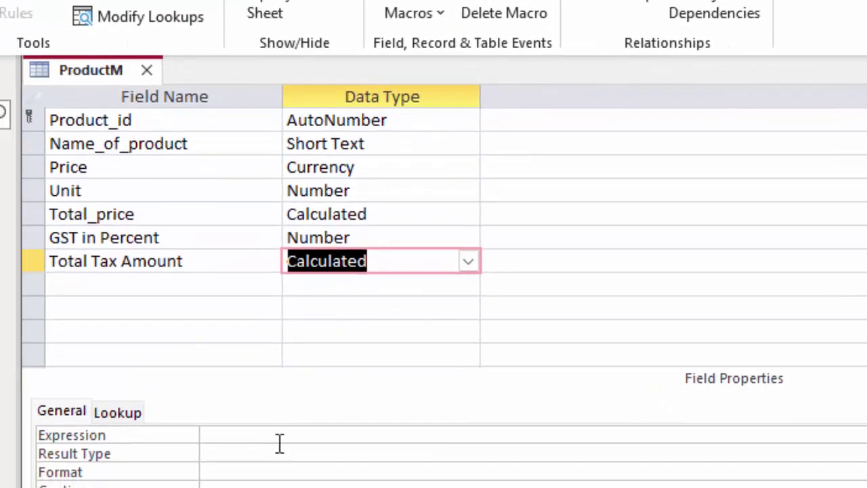
Set Total Tax Amount's expression to [Total_price]*[GST in Percent] through the Zoom box.
right_click(278, 440)
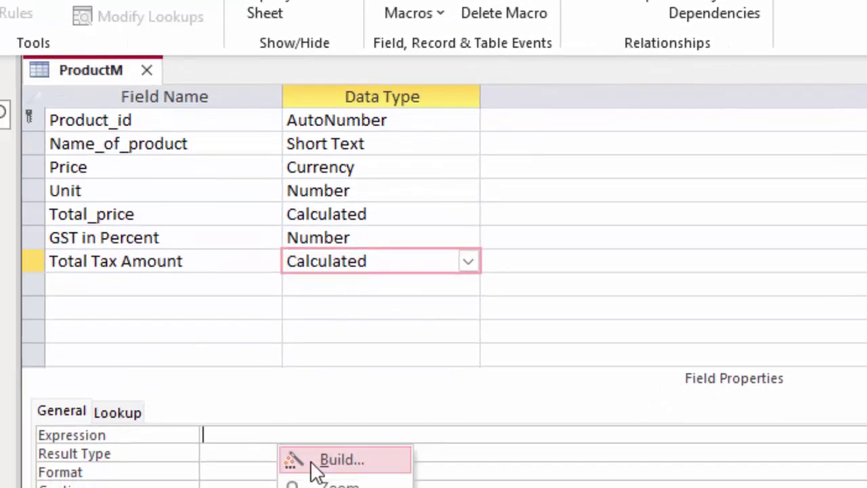
left_click(339, 483)
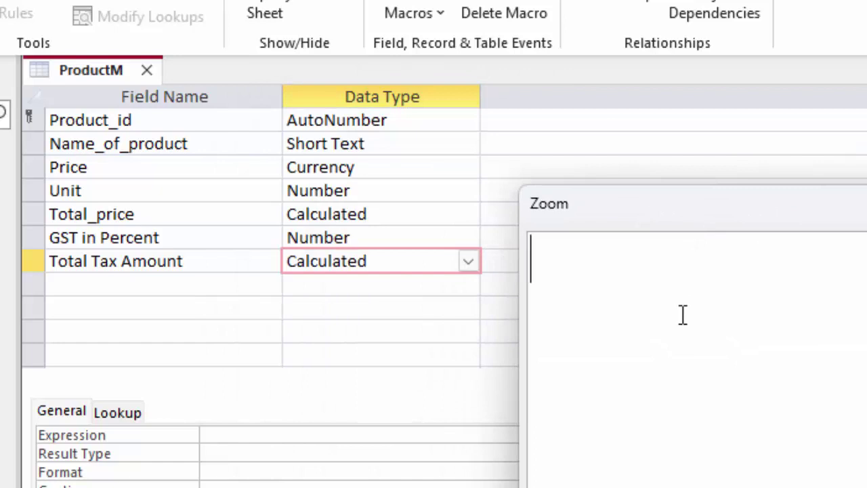
type("[To")
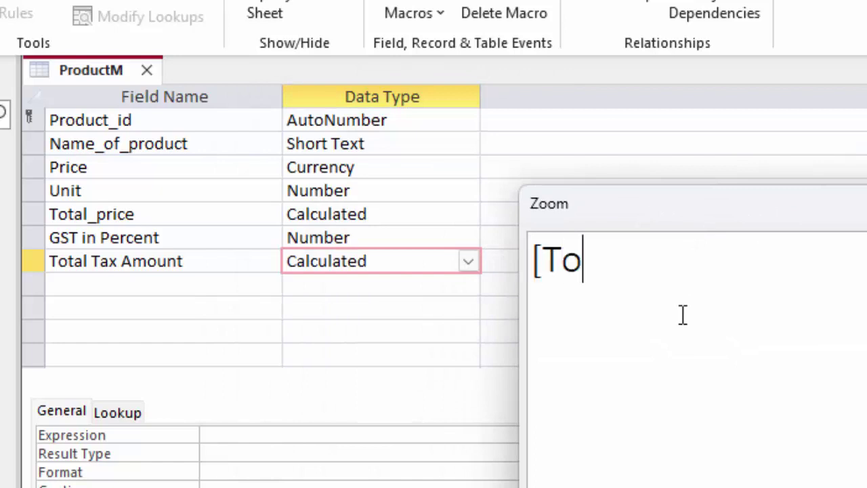
type("tal_p")
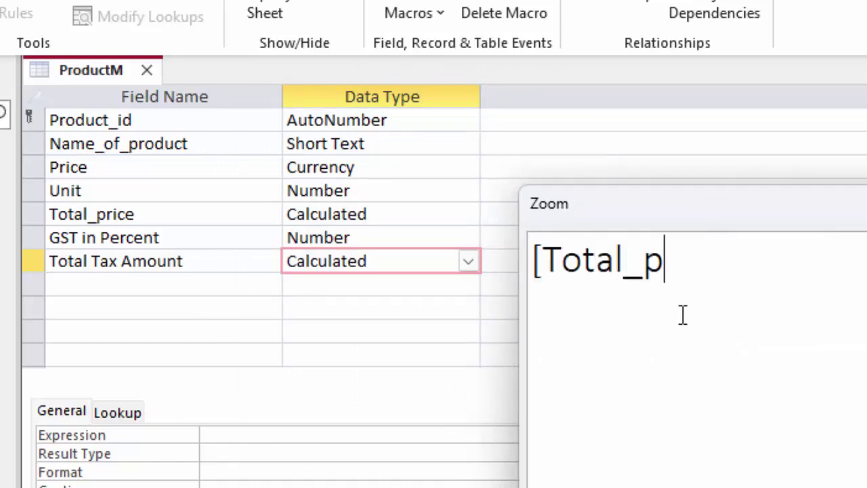
type("ric")
type("e]*")
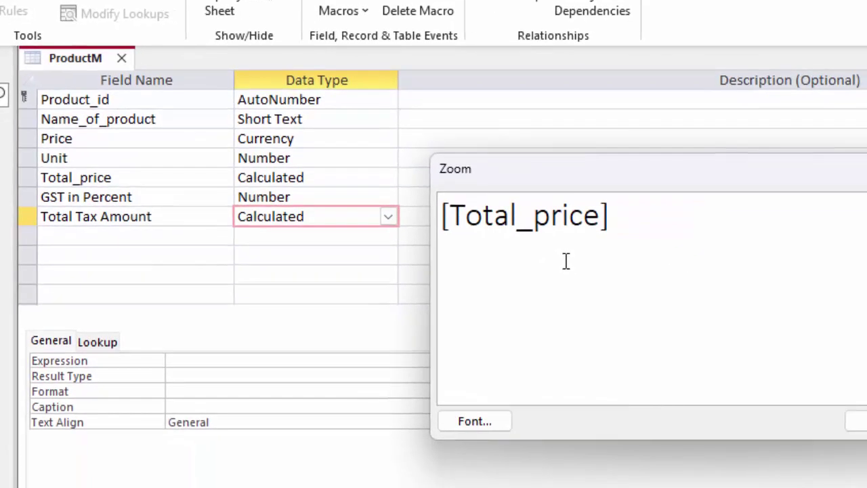
type("[")
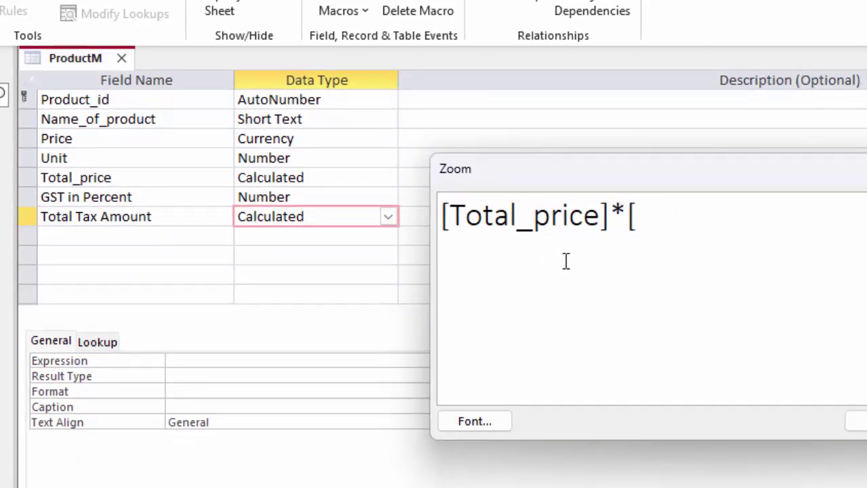
type("GS")
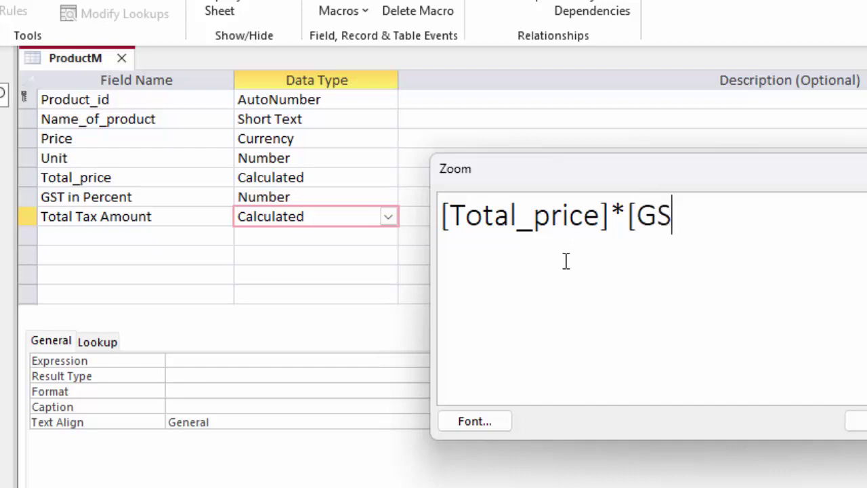
type("T ")
type("in Per")
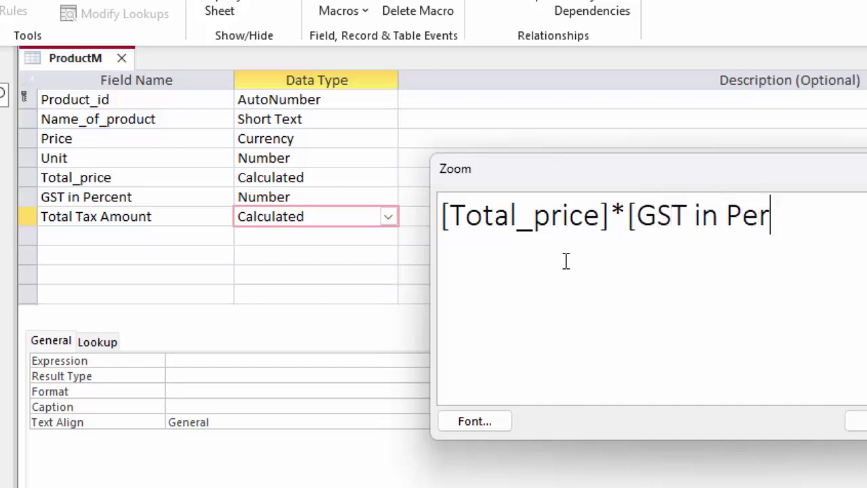
type("cent")
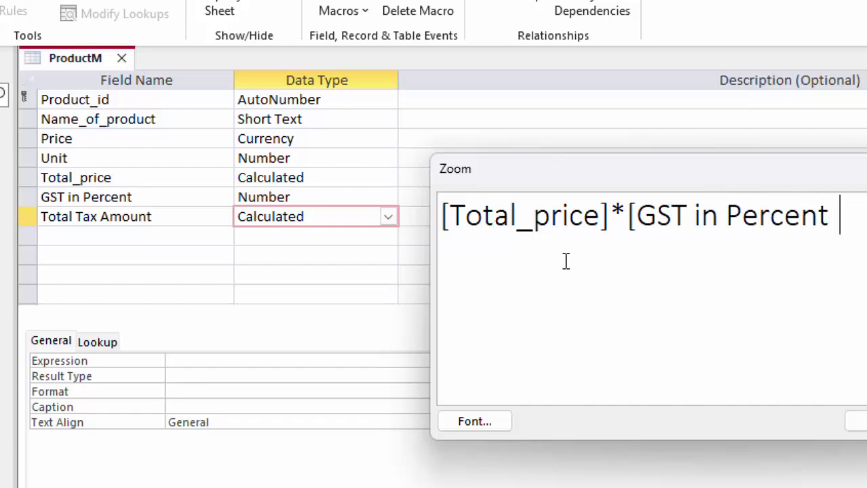
left_click(856, 421)
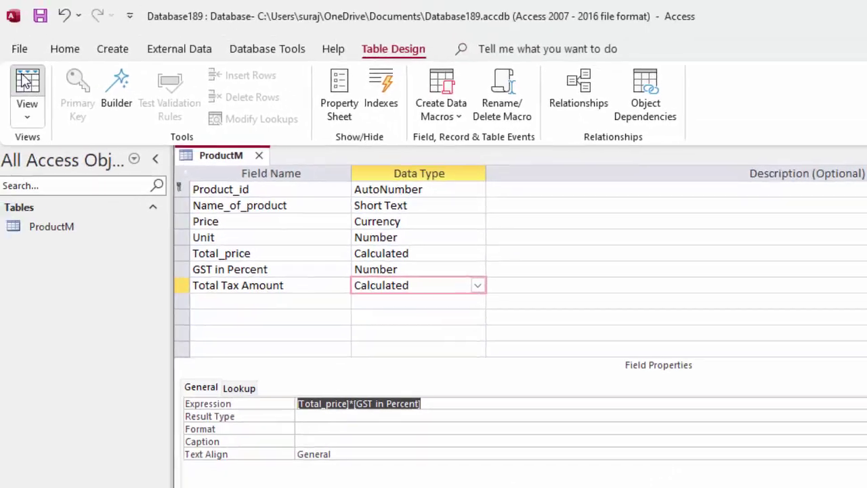
Save ProductM, open its datasheet, and widen the GST, Total_price, Product_id and Name_of_product columns.
left_click(33, 98)
left_click(559, 363)
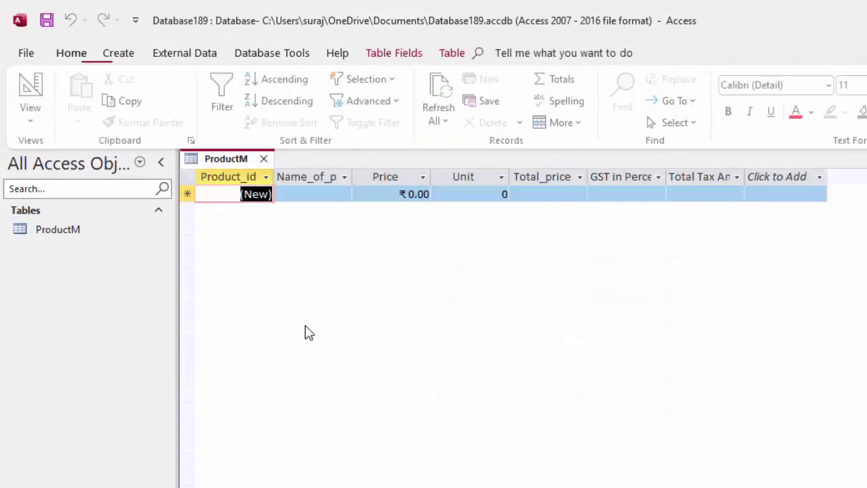
left_click_drag(704, 131, 796, 185)
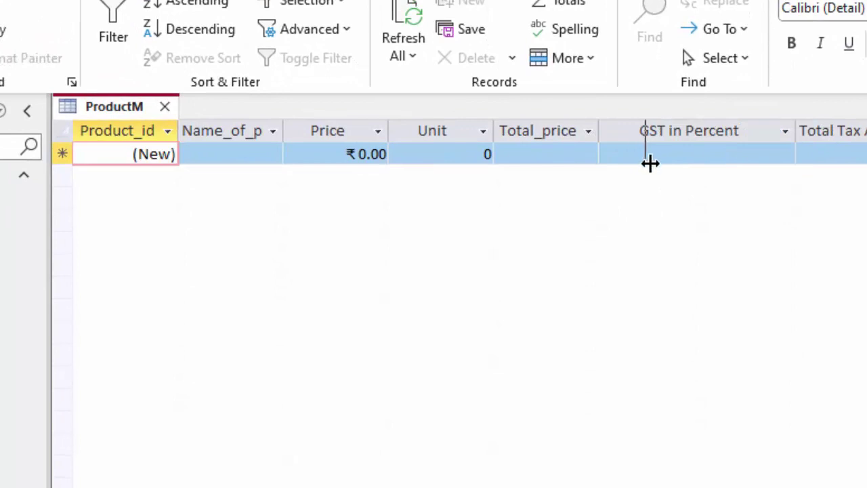
left_click_drag(632, 151, 645, 152)
left_click_drag(178, 130, 215, 153)
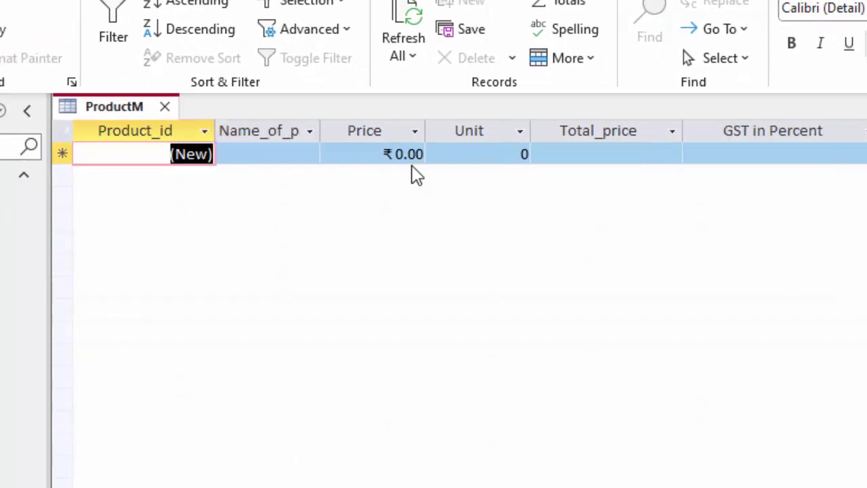
left_click_drag(320, 130, 371, 171)
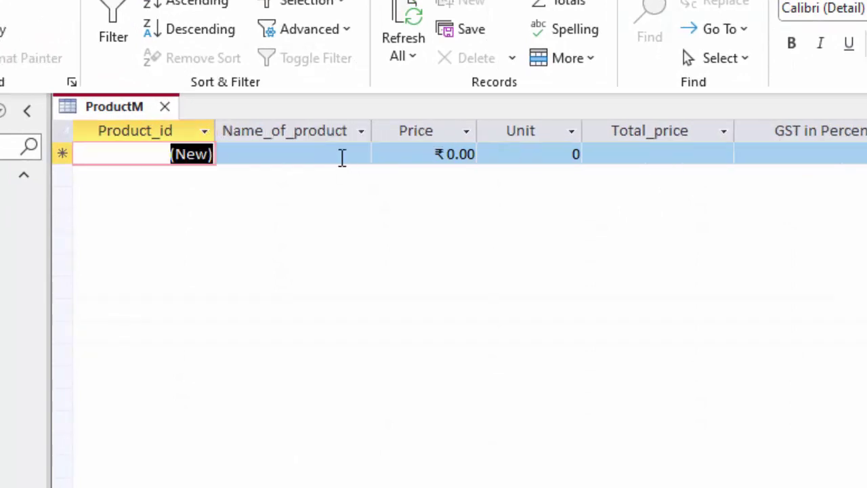
Enter a Tata Tea record with price 490 and unit 1.
left_click(342, 156)
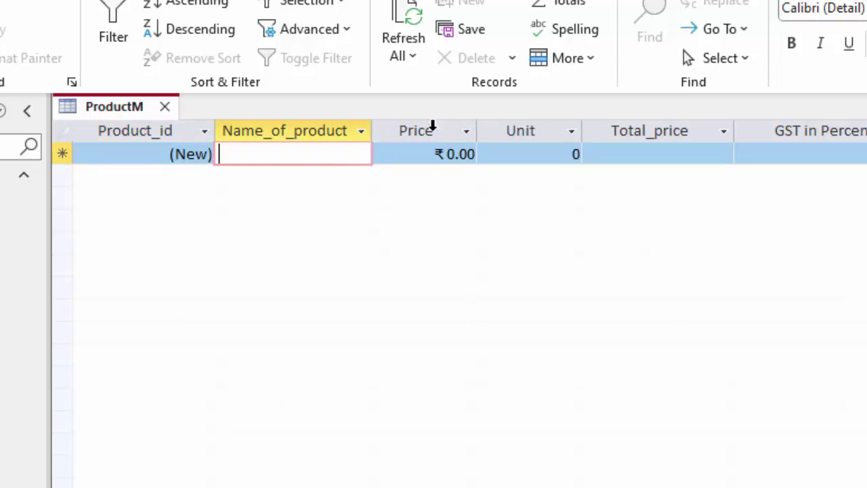
type("Tata")
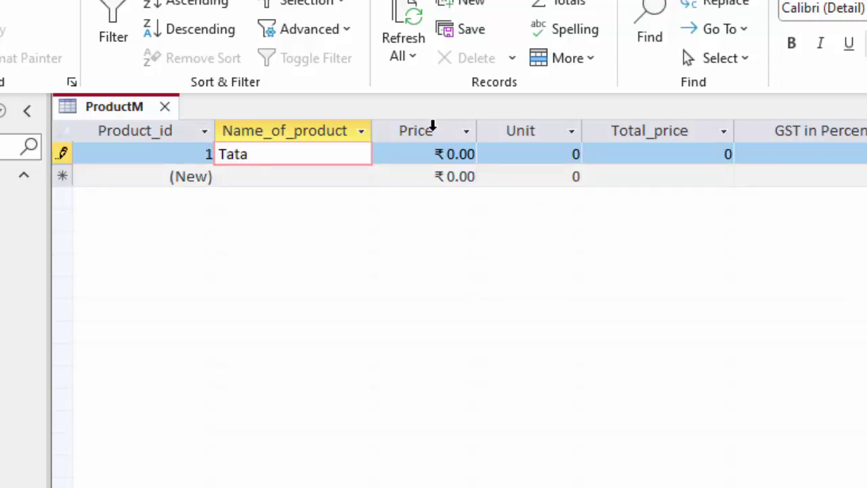
type(" Tea")
key("Tab")
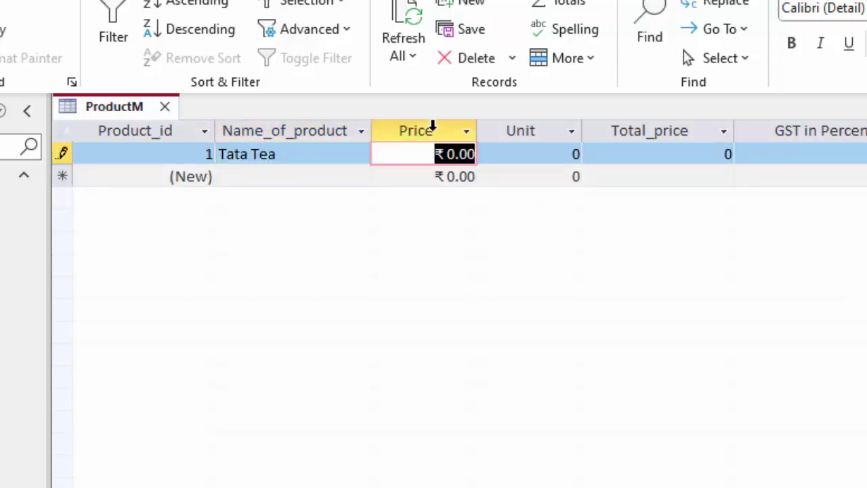
type("4")
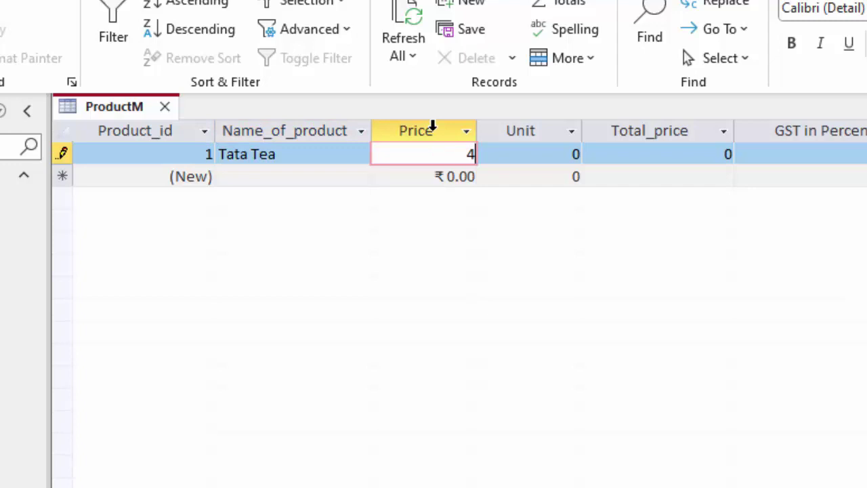
type("90")
key("Tab")
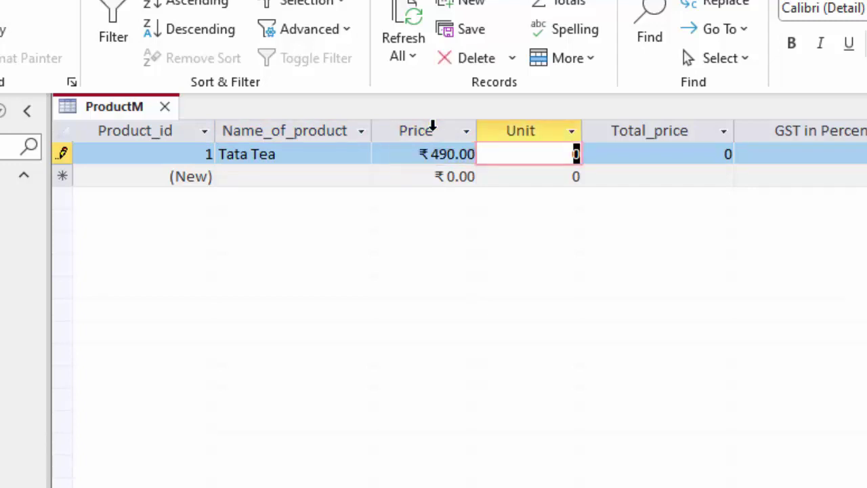
type("1")
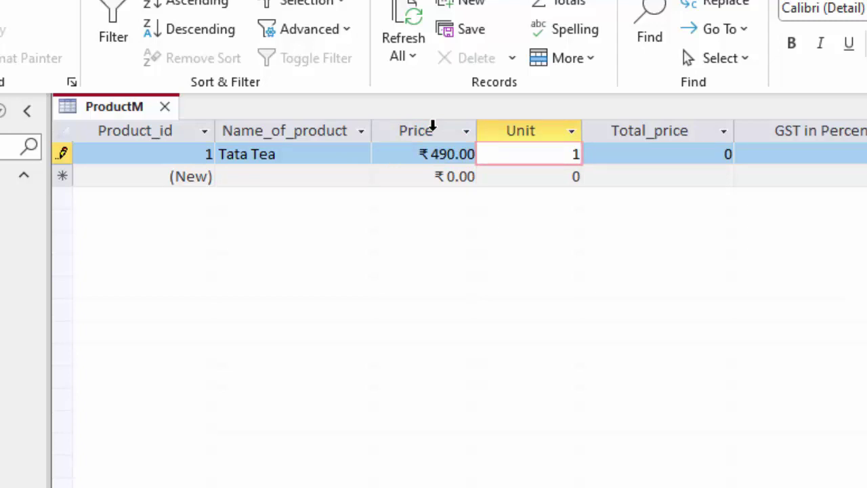
key("Tab")
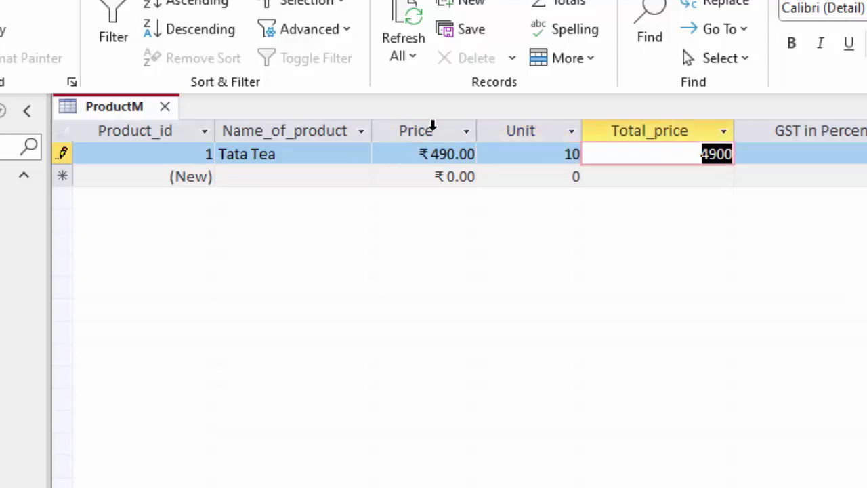
key("Tab")
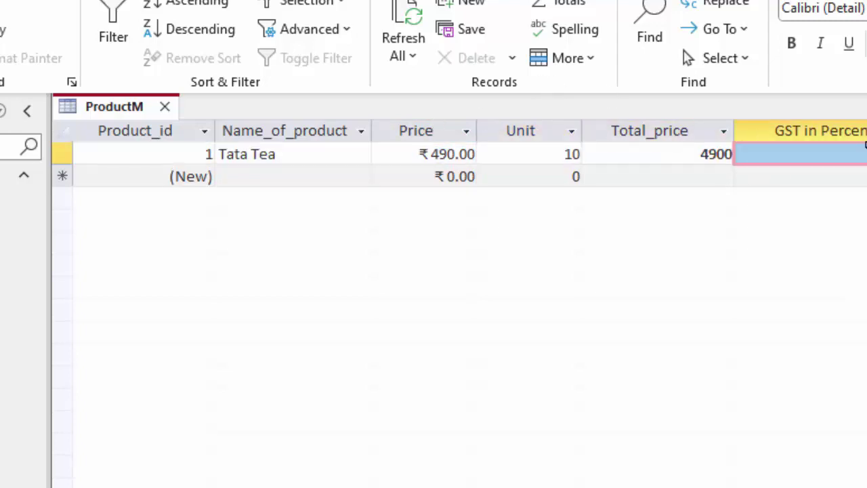
Set Tata Tea's GST in Percent to 12 from the lookup list.
left_click(864, 149)
left_click(865, 154)
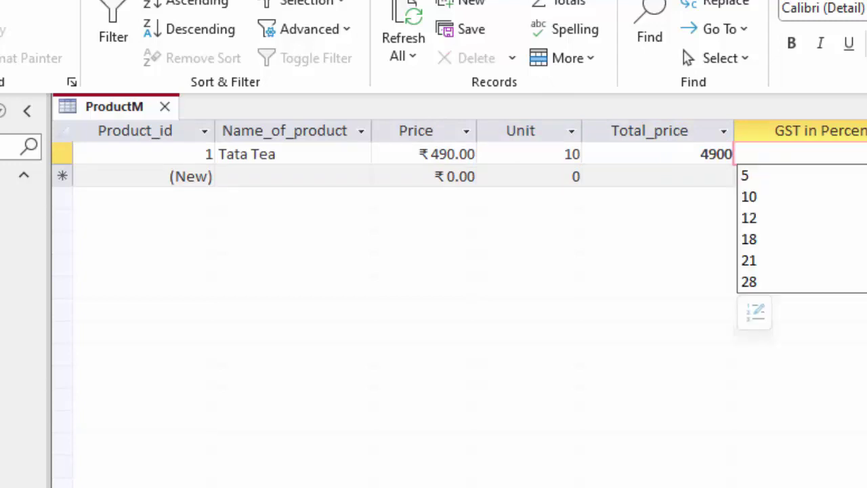
left_click(857, 218)
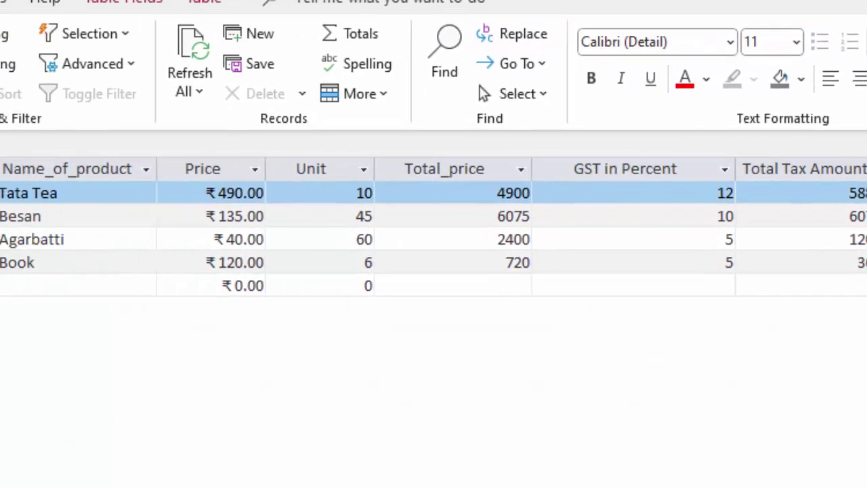
left_click(37, 129)
In Design View, set the GST in Percent field's Format to Percent, then save and return to Datasheet.
left_click(99, 212)
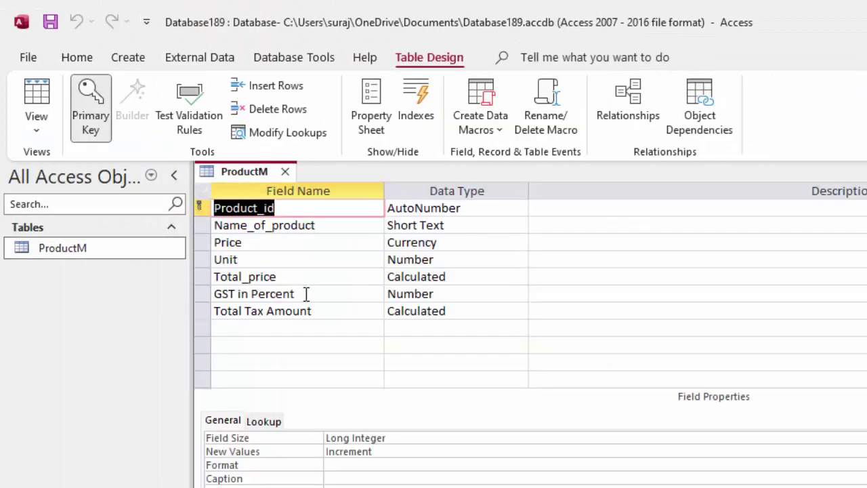
left_click(472, 293)
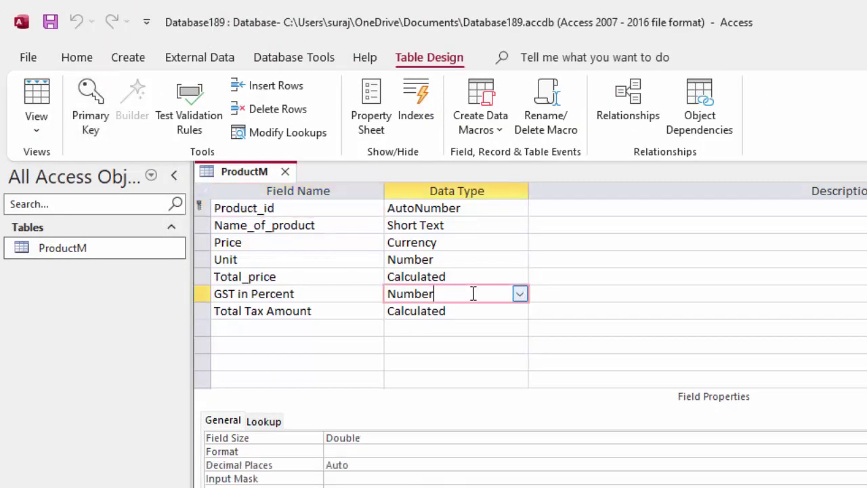
left_click(519, 294)
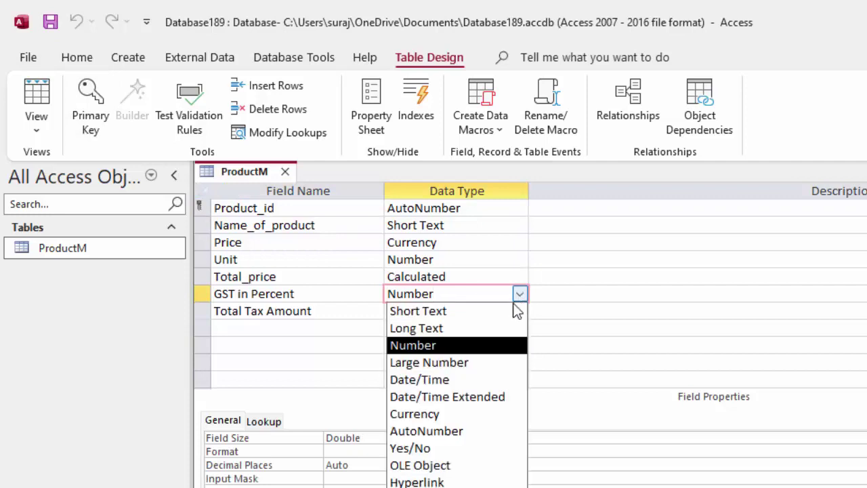
left_click(485, 346)
left_click(427, 440)
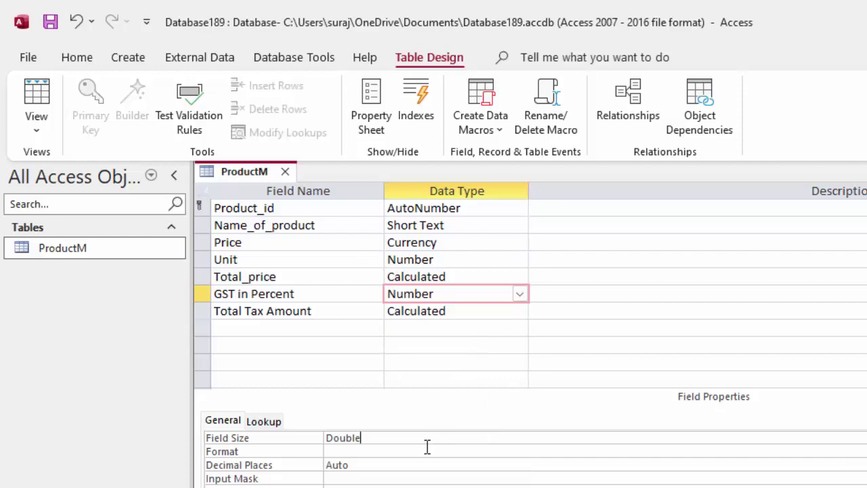
left_click(427, 450)
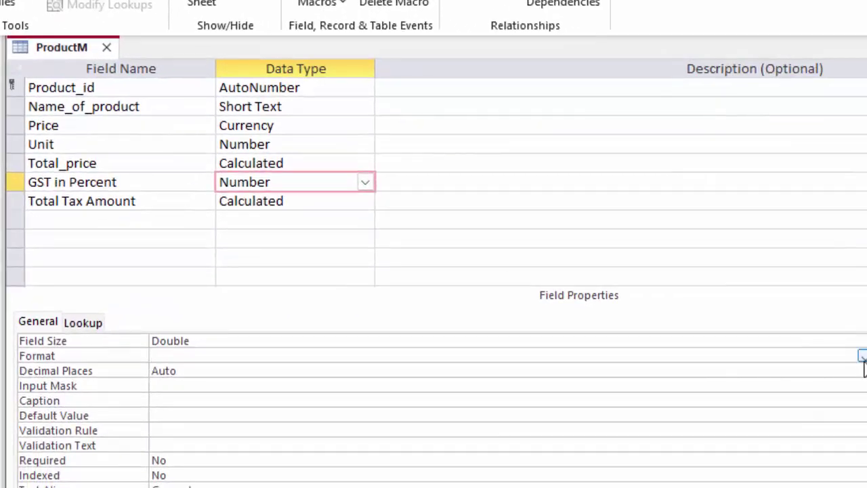
left_click(862, 355)
left_click(490, 451)
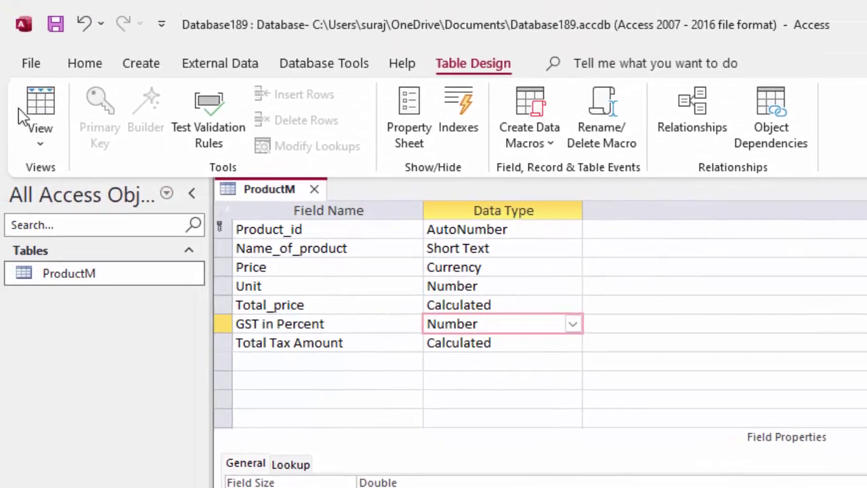
left_click(40, 115)
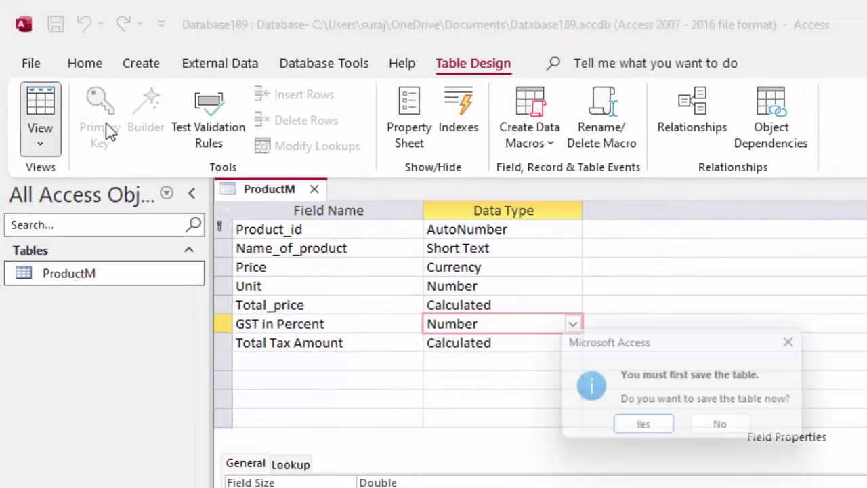
left_click(669, 434)
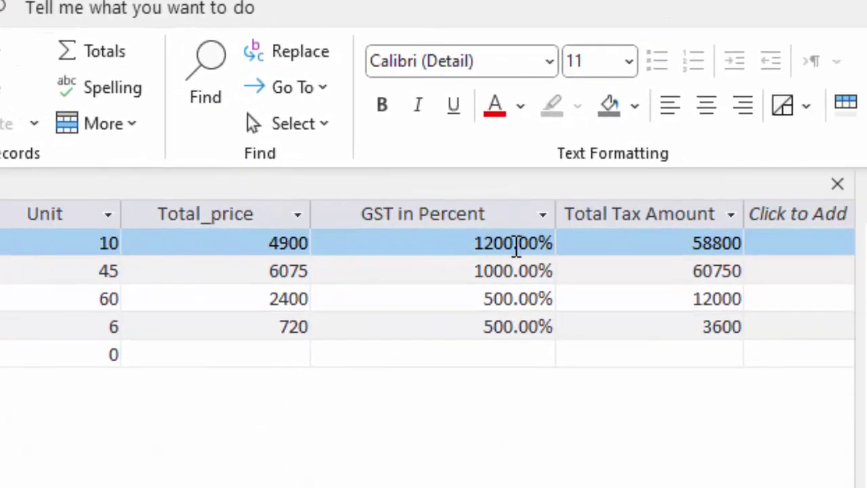
Correct Tata Tea's GST rate from 1200% to 12%.
left_click(516, 245)
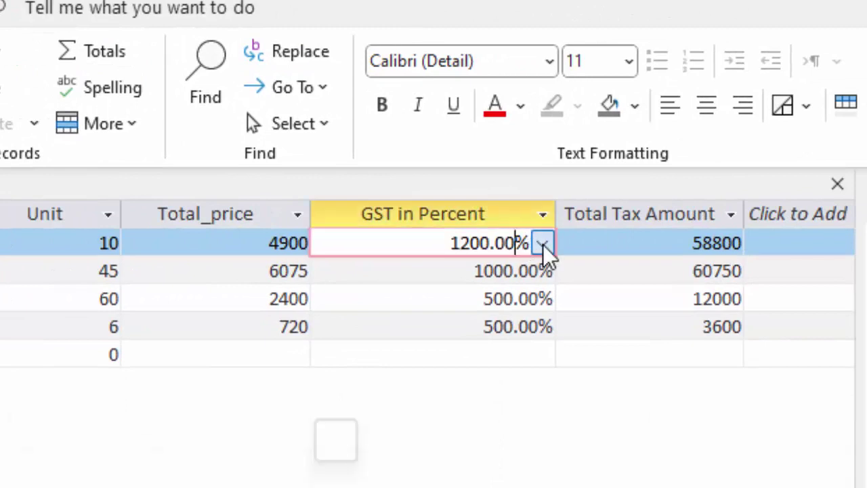
left_click(542, 244)
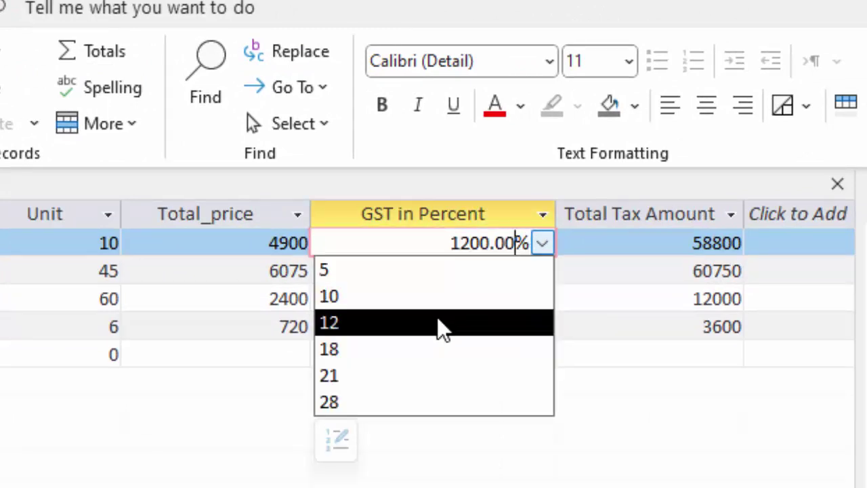
left_click(441, 324)
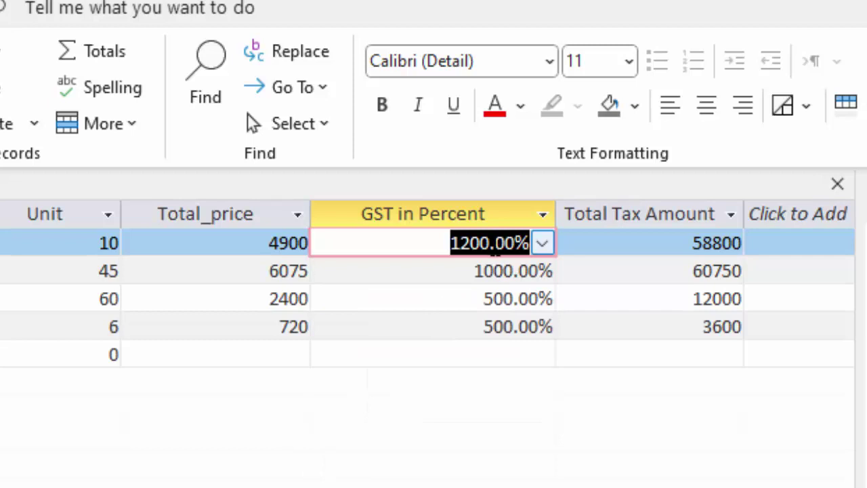
left_click(492, 244)
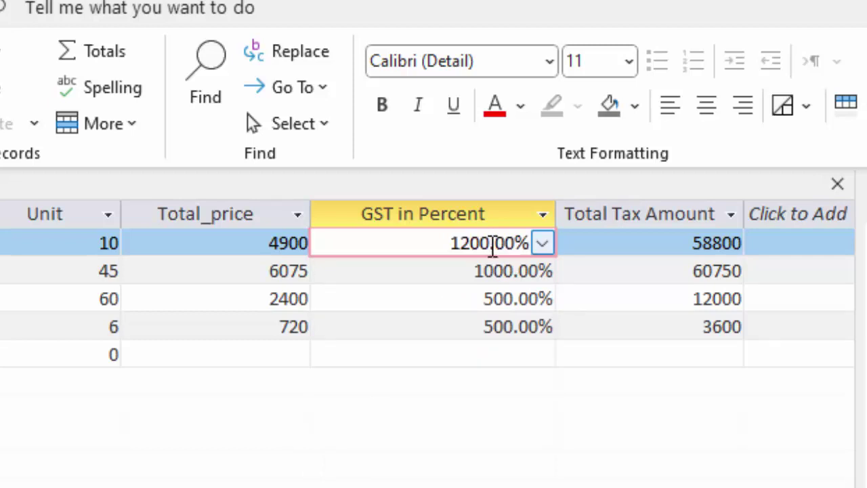
key("BackSpace")
key("BackSpace")
key("Tab")
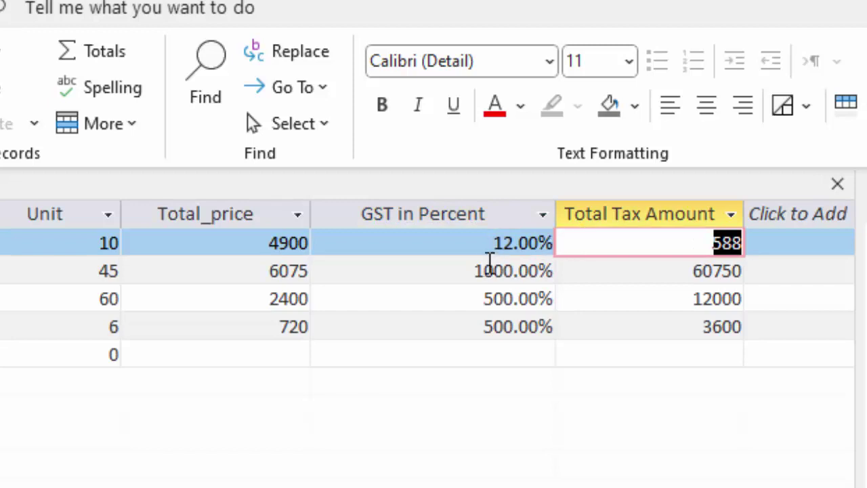
Trim Besan's GST rate to 10%, and Agarbatti's and Book's to 5%.
left_click(511, 270)
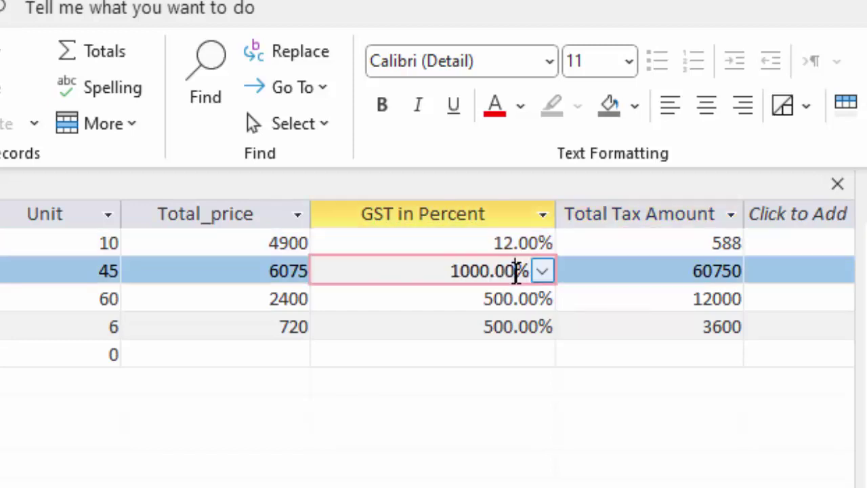
key("BackSpace")
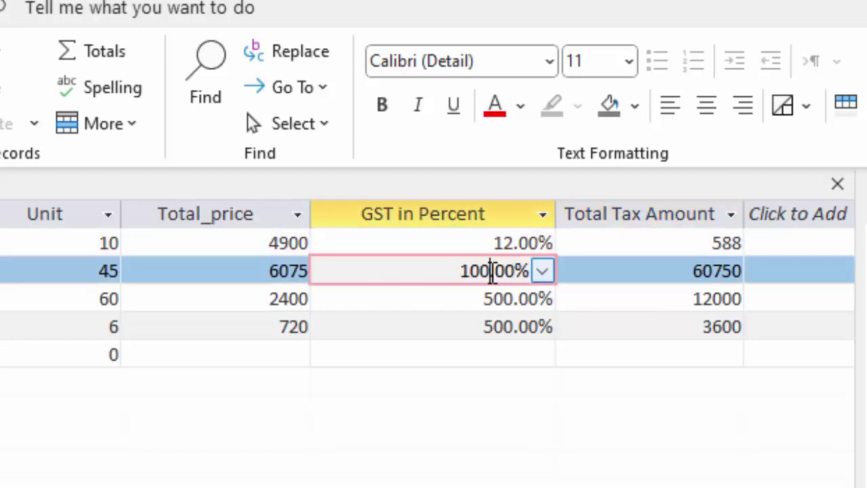
key("BackSpace")
key("Tab")
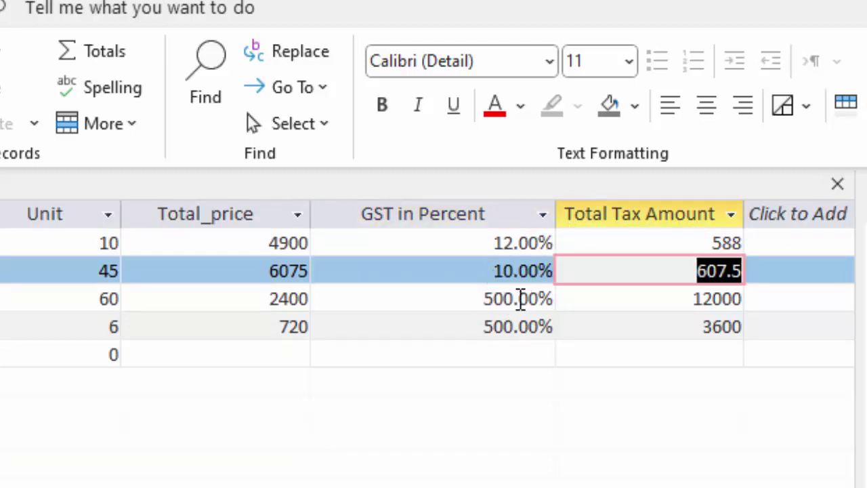
left_click(513, 298)
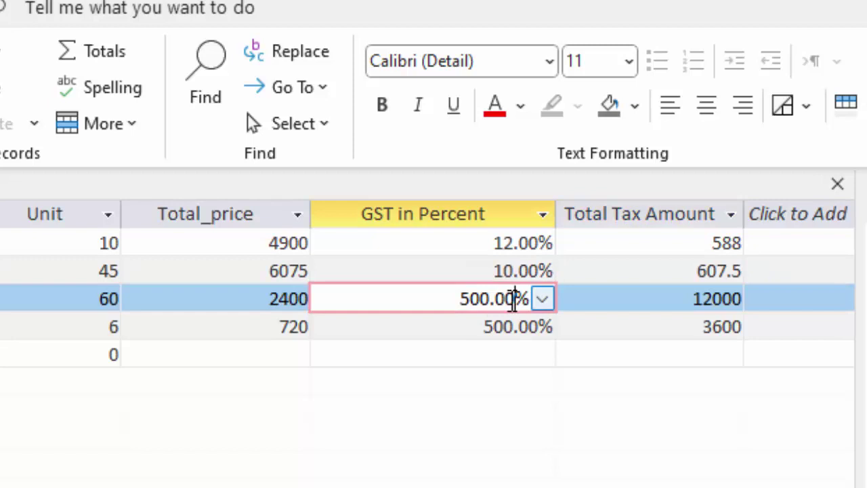
key("BackSpace")
key("BackSpace")
key("BackSpace")
key("BackSpace")
key("BackSpace")
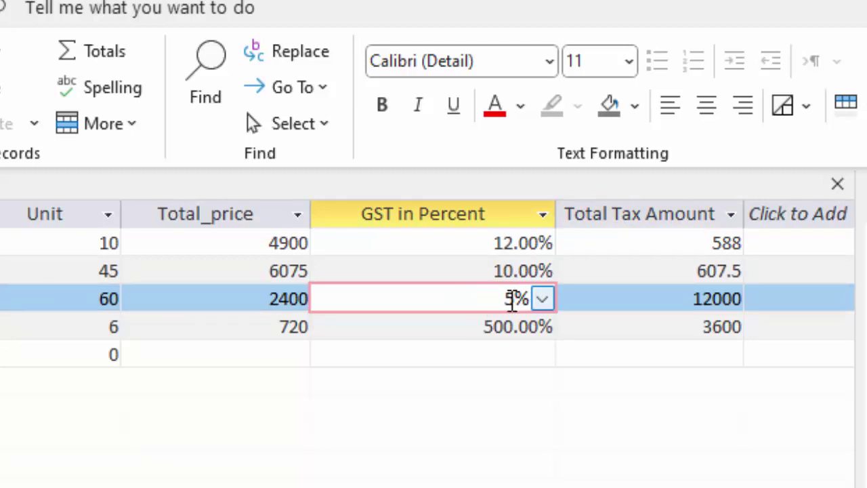
key("Tab")
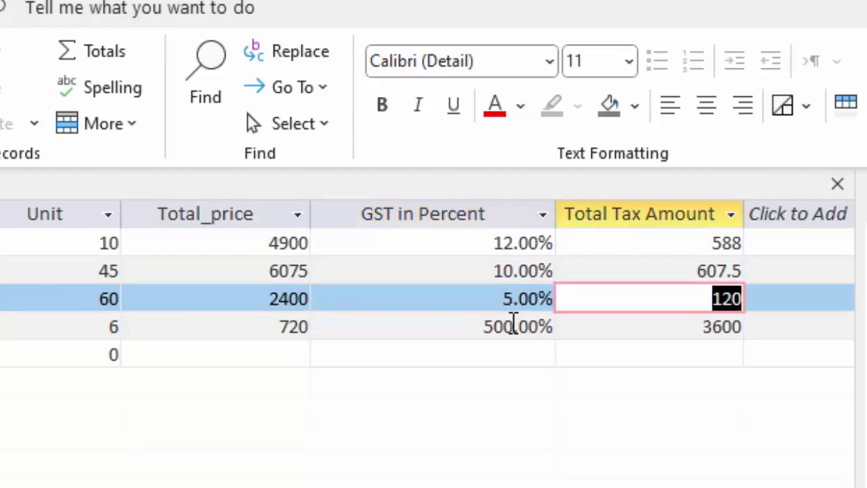
left_click(513, 325)
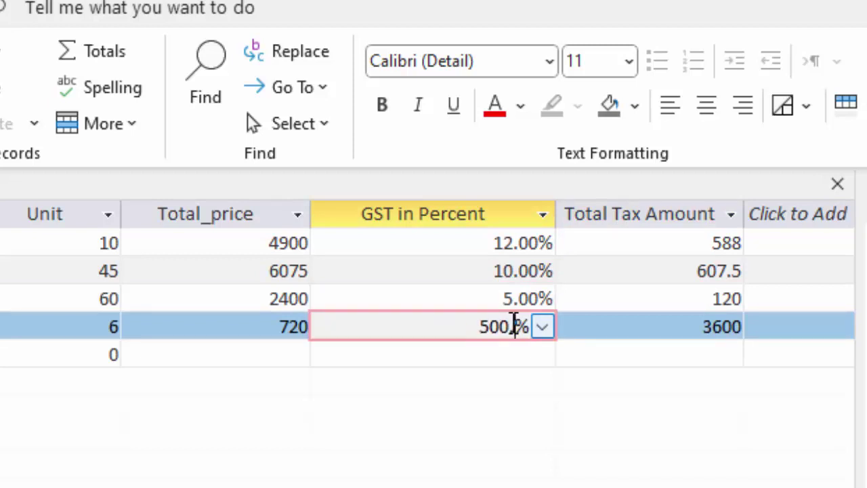
key("BackSpace")
key("BackSpace")
key("Tab")
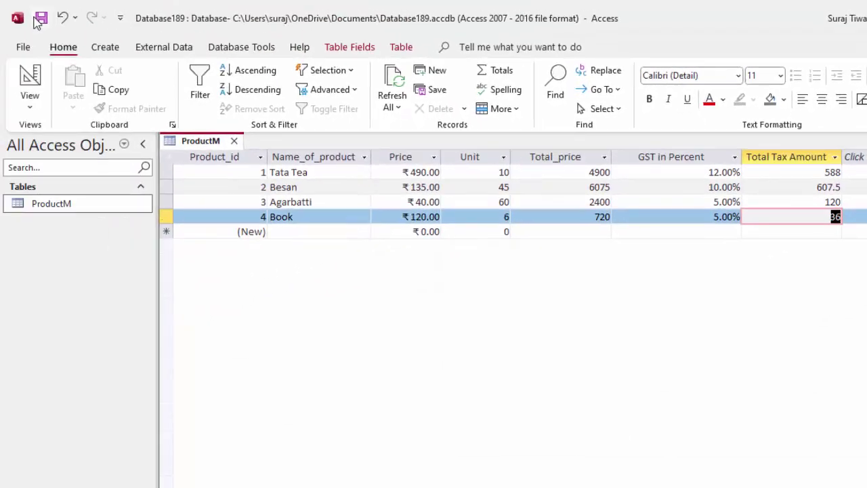
Close the datasheet and use the Form Wizard to build a Tabular form with all ProductM fields.
left_click(234, 140)
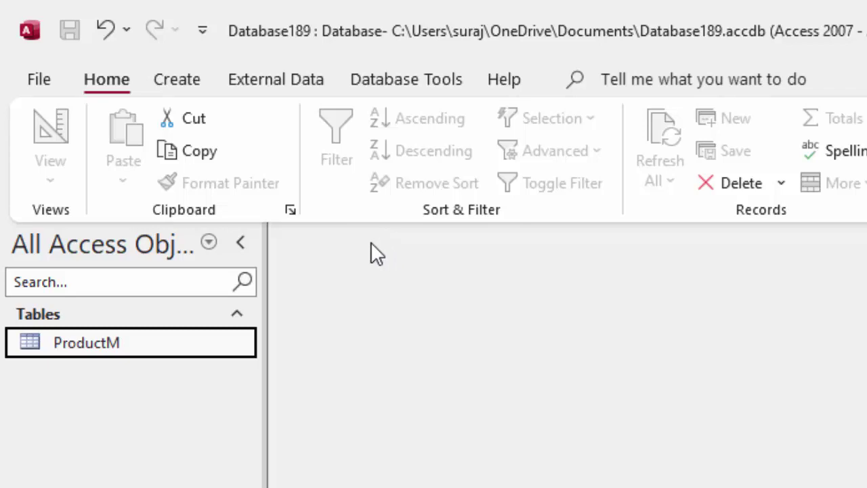
left_click(158, 81)
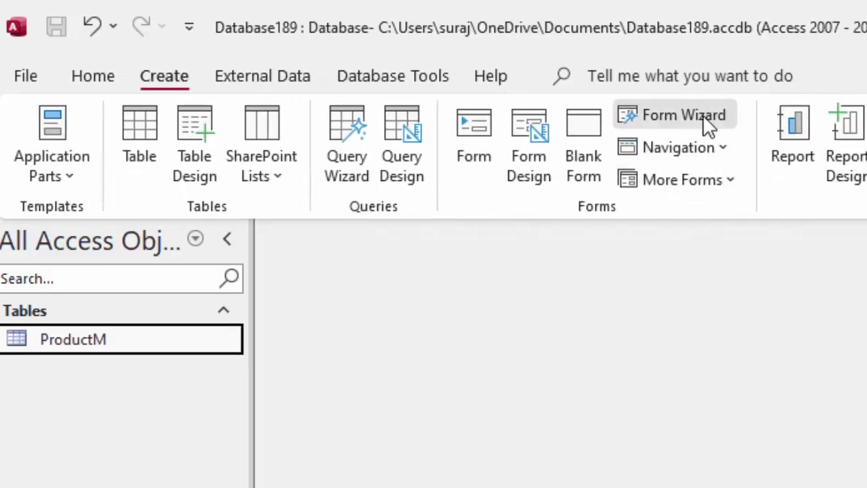
left_click(711, 120)
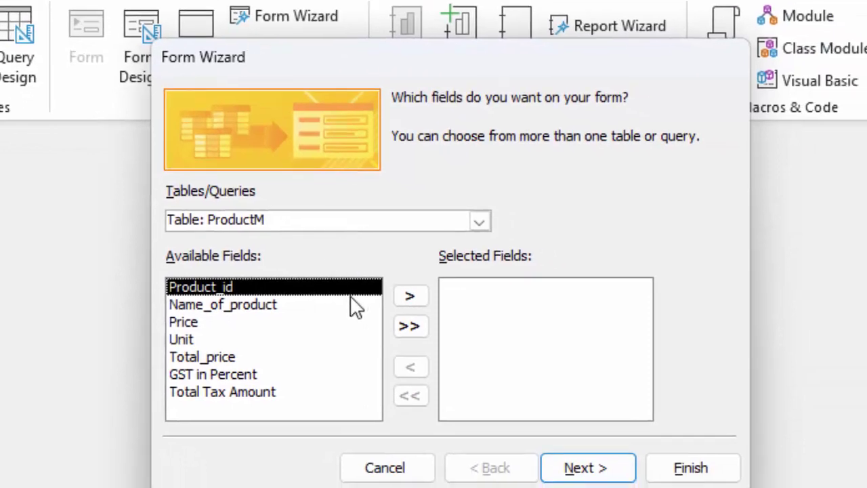
left_click(413, 328)
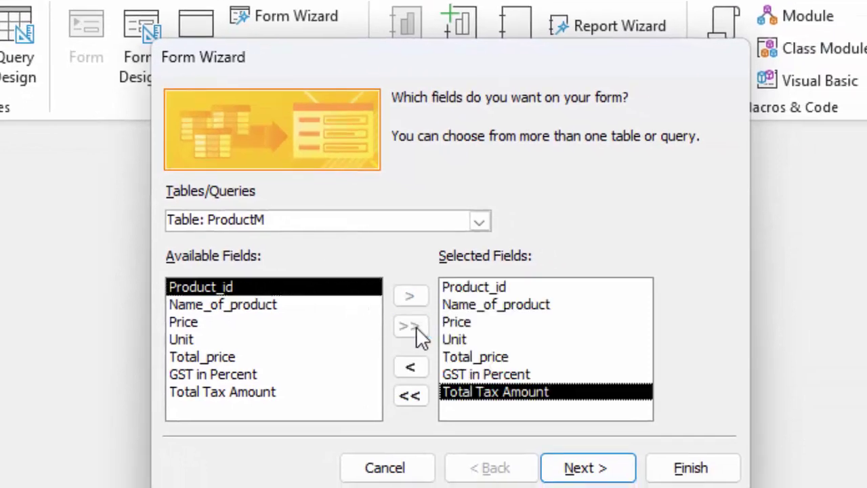
left_click(562, 471)
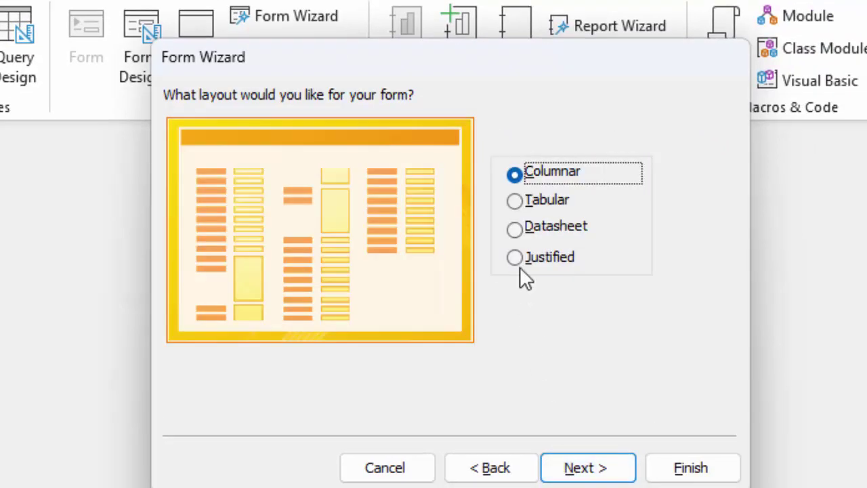
left_click(530, 251)
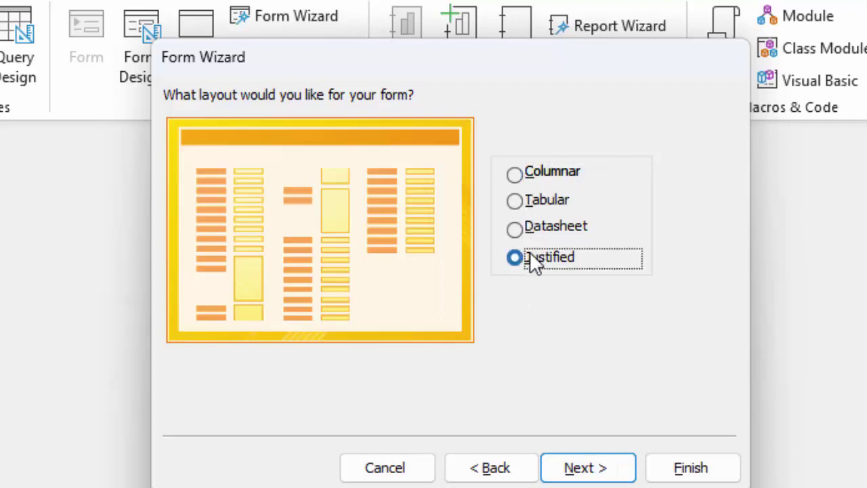
left_click(537, 205)
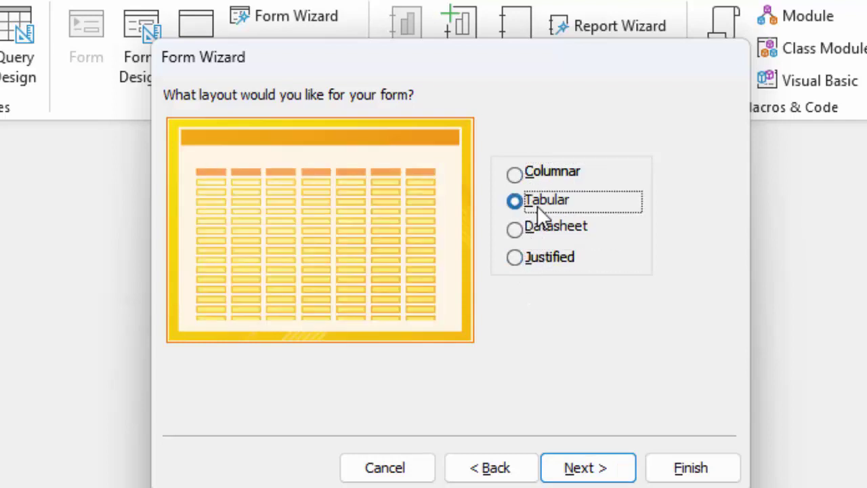
left_click(617, 474)
left_click(676, 474)
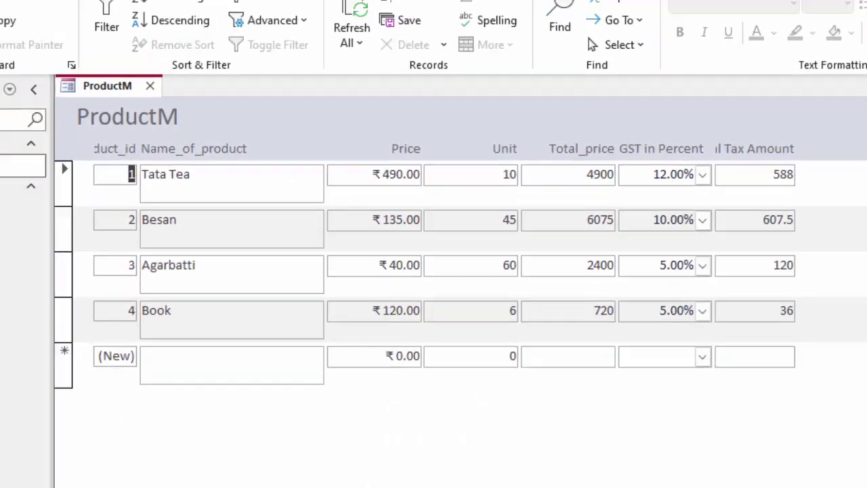
Close the tabular ProductM form and delete it from the navigation pane.
left_click(33, 91)
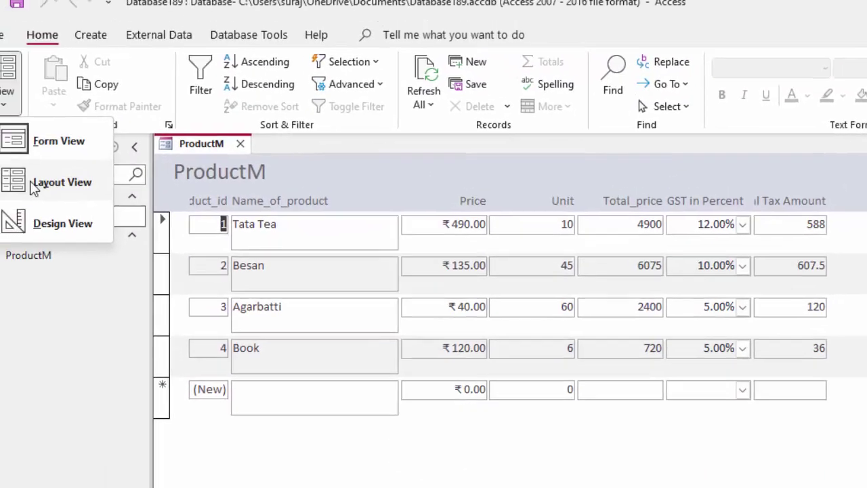
left_click(95, 236)
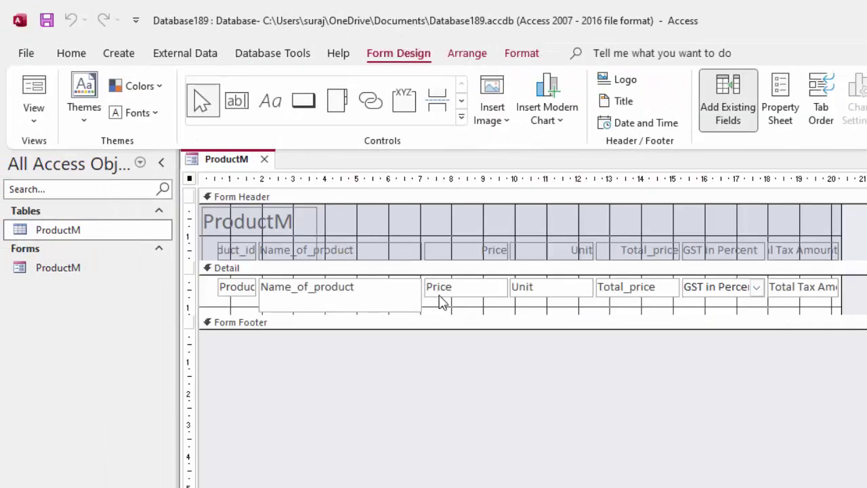
left_click(264, 160)
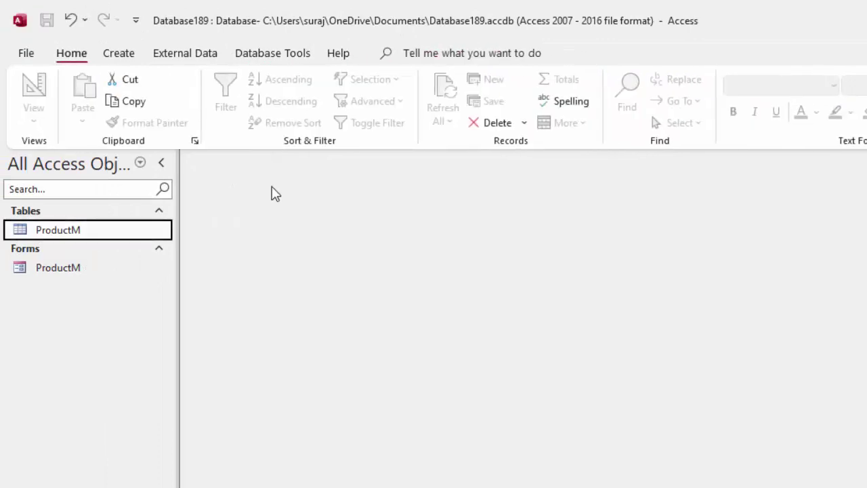
right_click(85, 269)
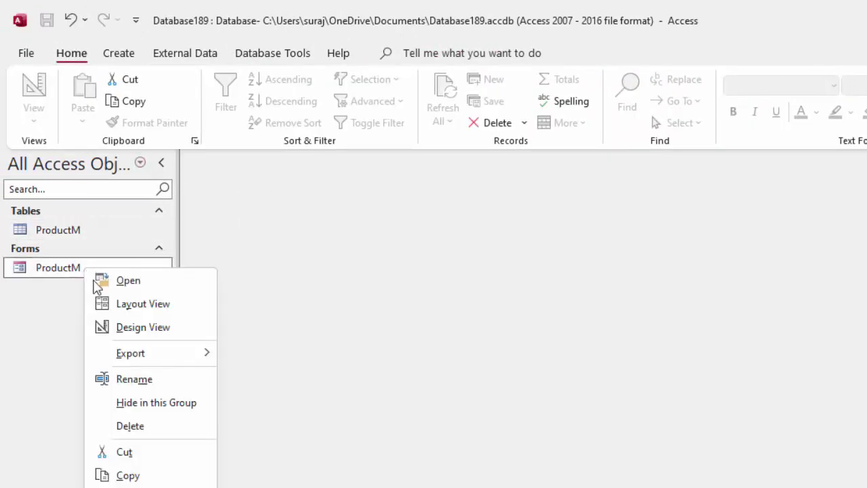
left_click(142, 425)
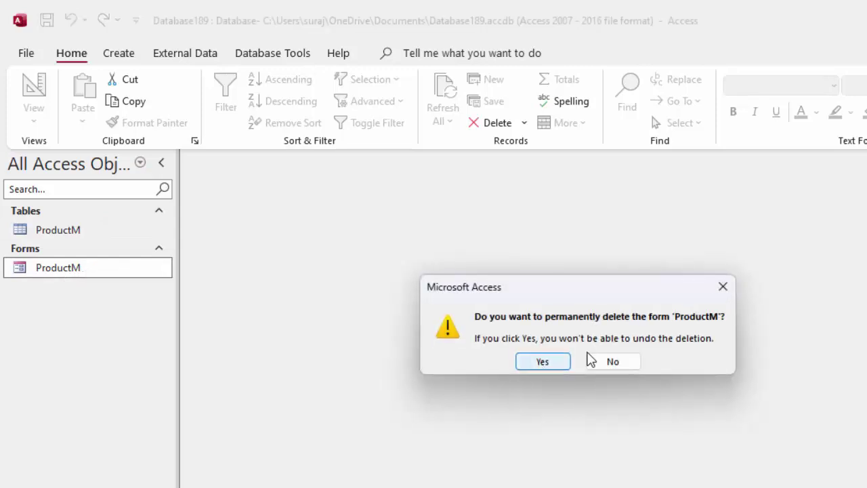
left_click(542, 361)
Start a new Form Wizard with all ProductM fields and advance to the title page.
left_click(118, 53)
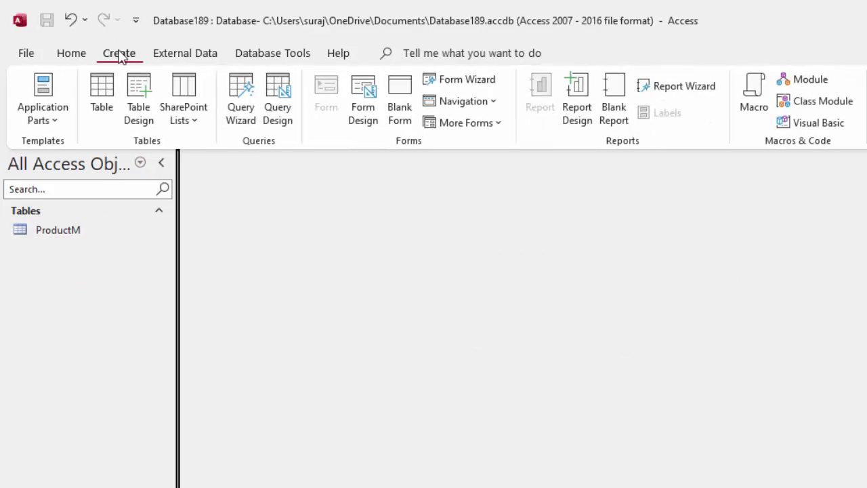
left_click(459, 80)
left_click(544, 287)
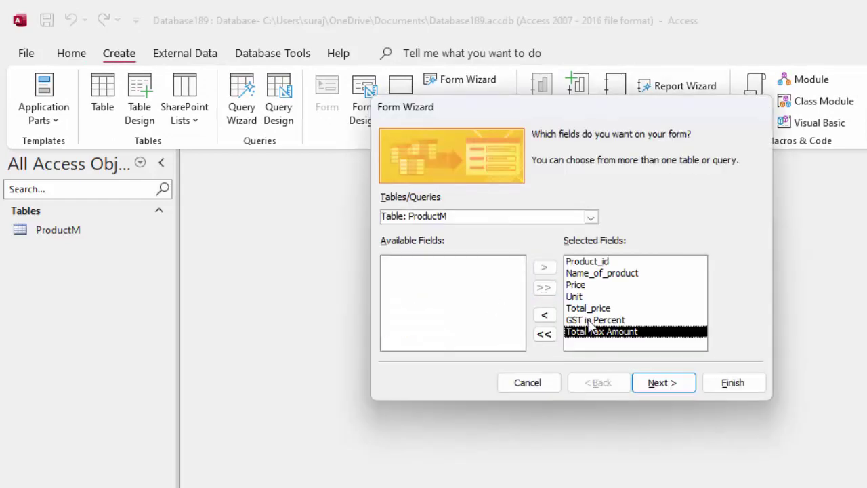
left_click(662, 383)
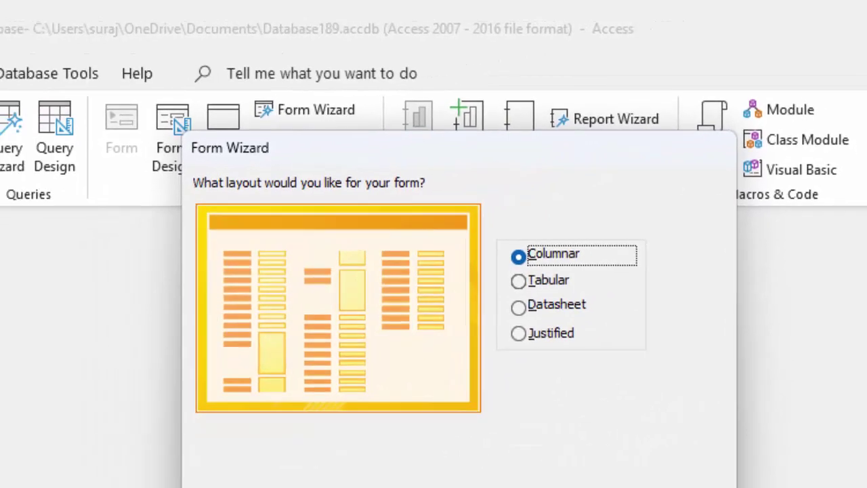
left_click(651, 431)
Finish the wizard into Design View and narrow the Name_of_product text box.
left_click(569, 330)
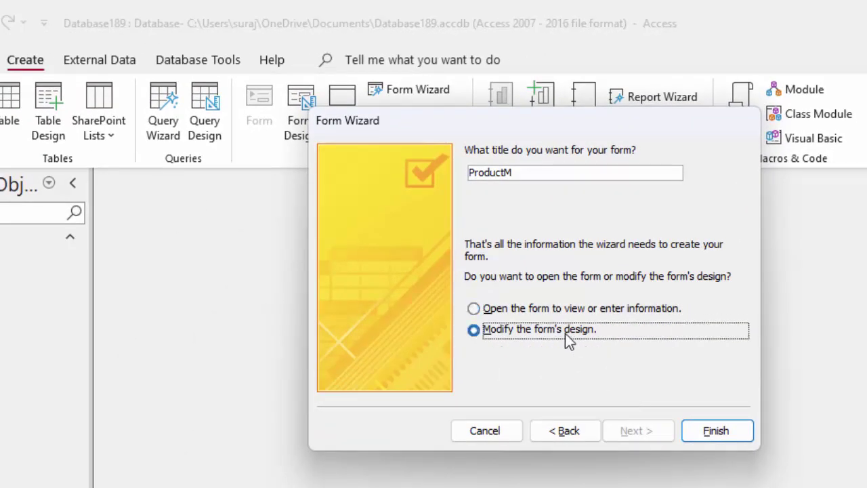
left_click(708, 433)
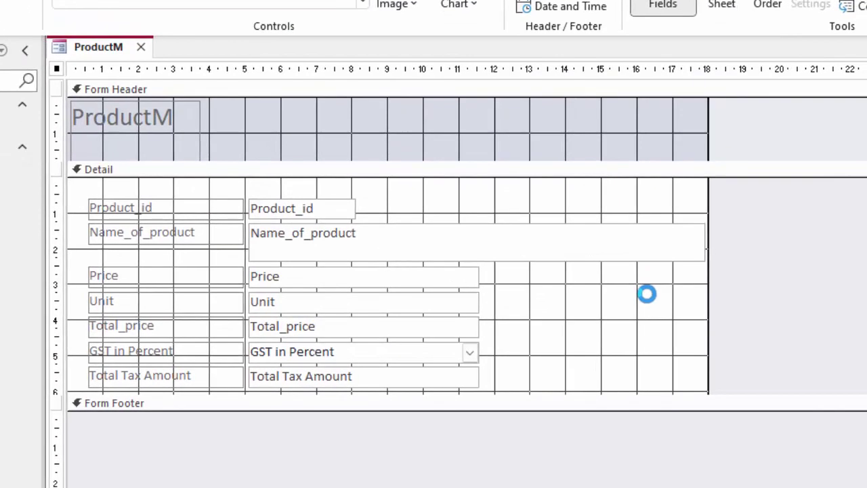
left_click(596, 229)
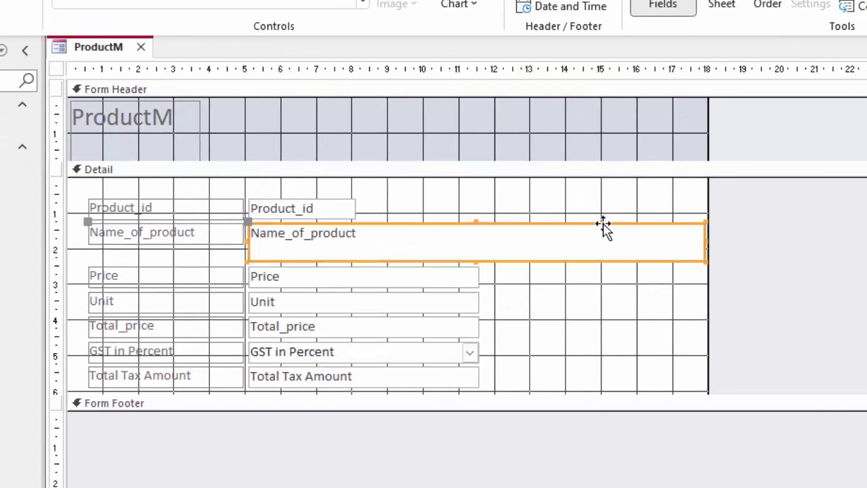
mouse_move(704, 238)
left_mouse_down()
mouse_move(469, 269)
mouse_move(481, 269)
left_mouse_up()
left_click(353, 209)
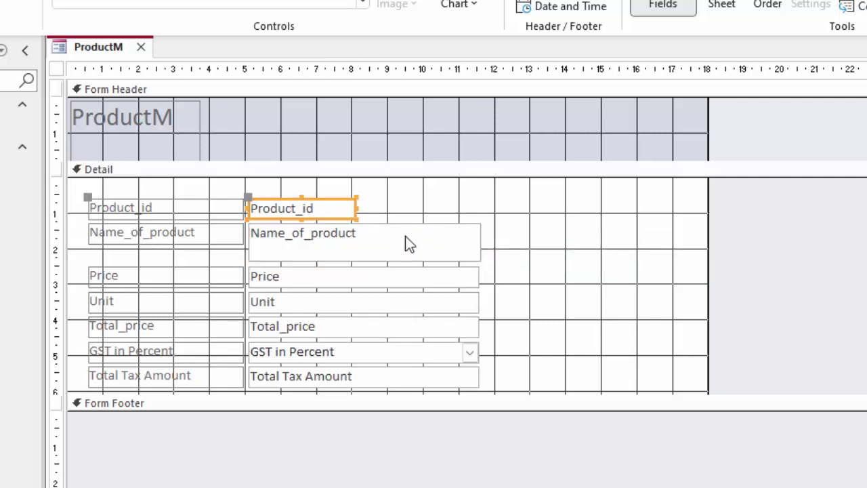
left_click(437, 257)
left_click_drag(482, 237, 472, 238)
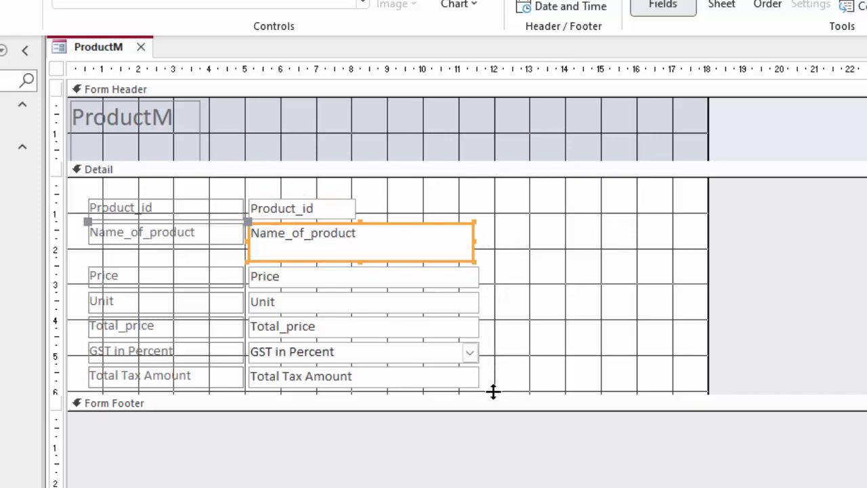
Enlarge the Detail section and make all detail labels and fields bold black text.
left_click_drag(505, 393, 497, 464)
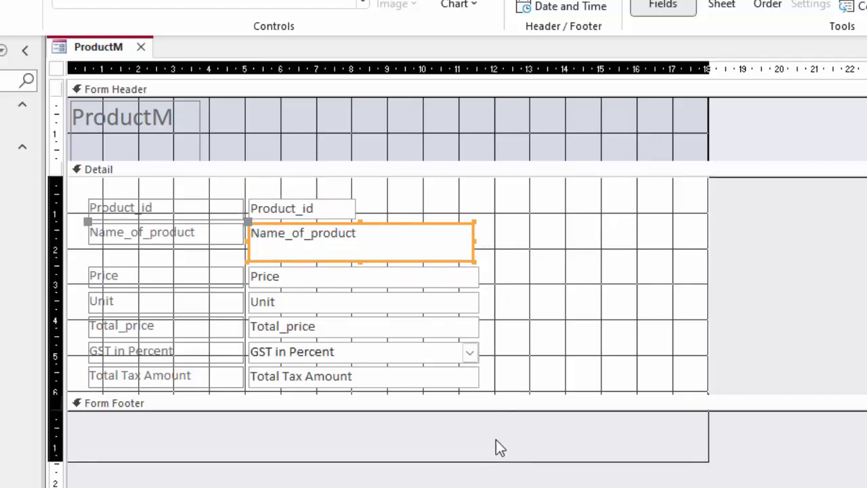
mouse_move(479, 420)
left_mouse_down()
mouse_move(233, 284)
mouse_move(97, 192)
left_mouse_up()
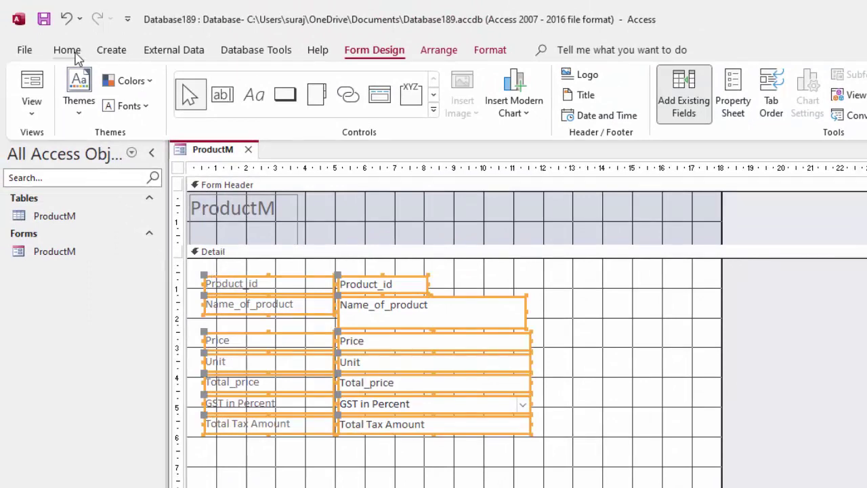
left_click(67, 50)
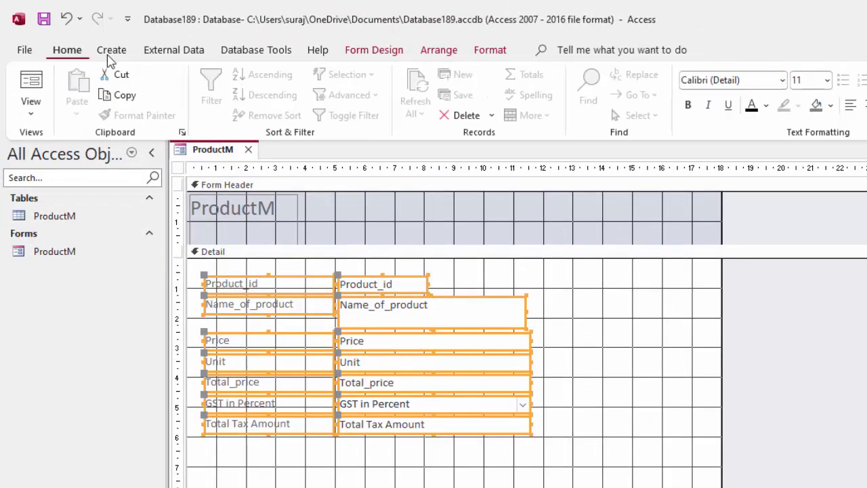
left_click(752, 108)
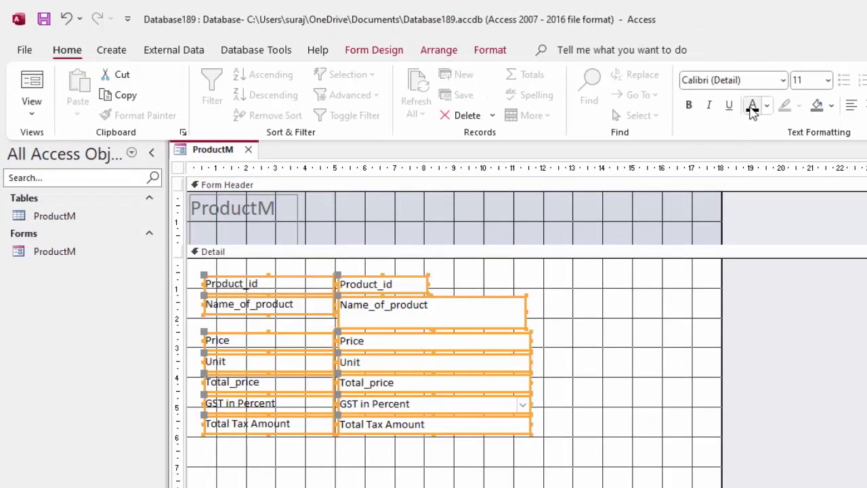
left_click(688, 108)
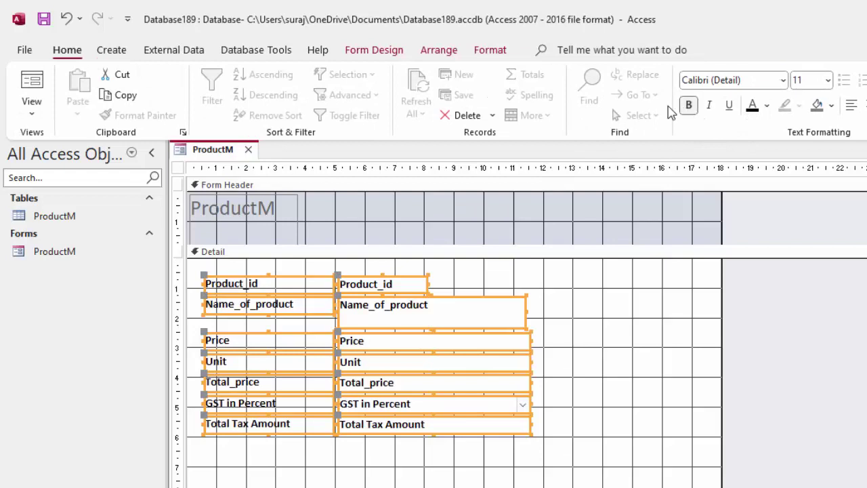
Delete the ProductM title from the form header.
left_click(297, 213)
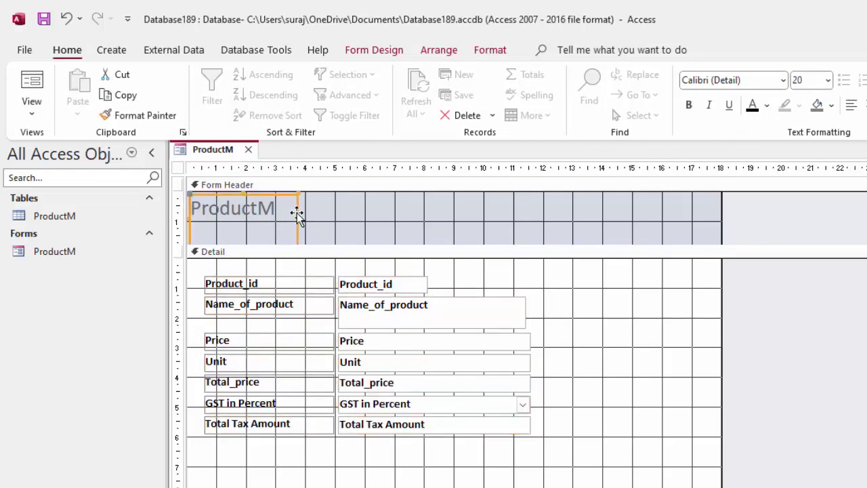
key("Delete")
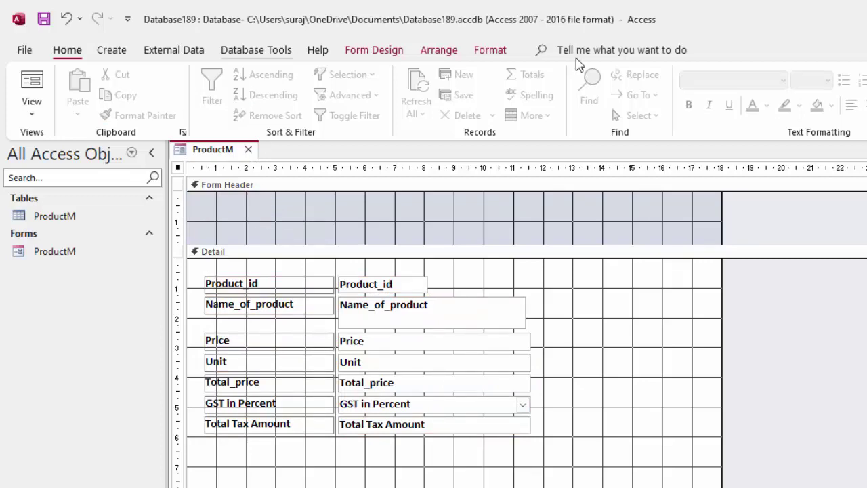
left_click(393, 52)
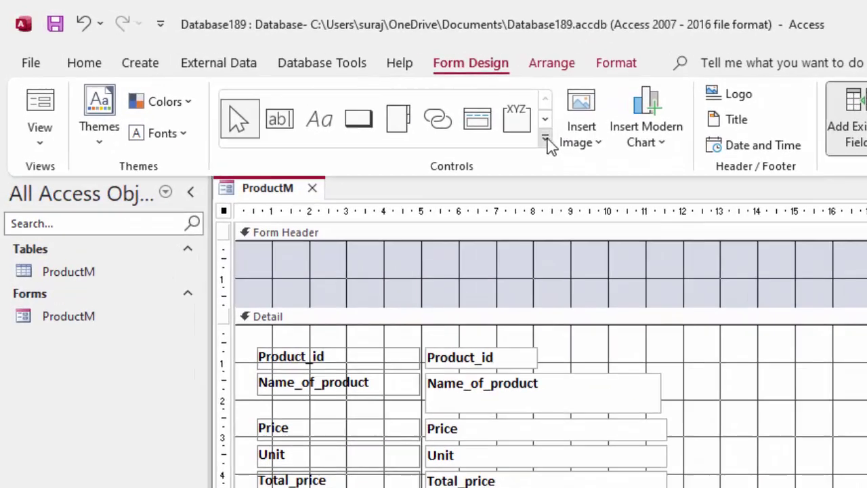
Draw a Product_id combo box in the form header that finds the chosen record.
left_click(549, 142)
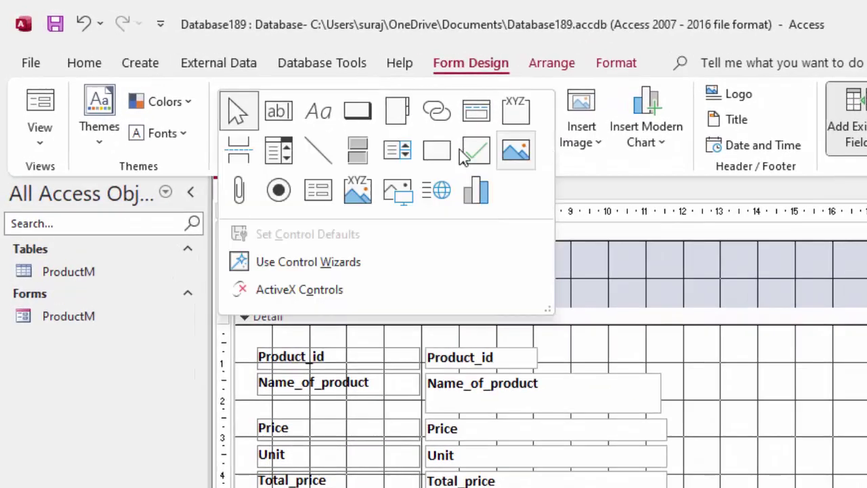
left_click(277, 149)
left_click_drag(458, 256, 613, 277)
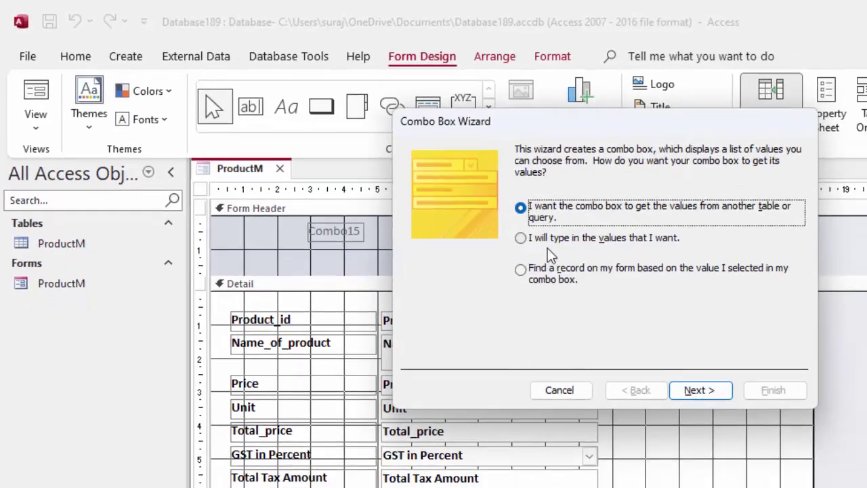
left_click(546, 276)
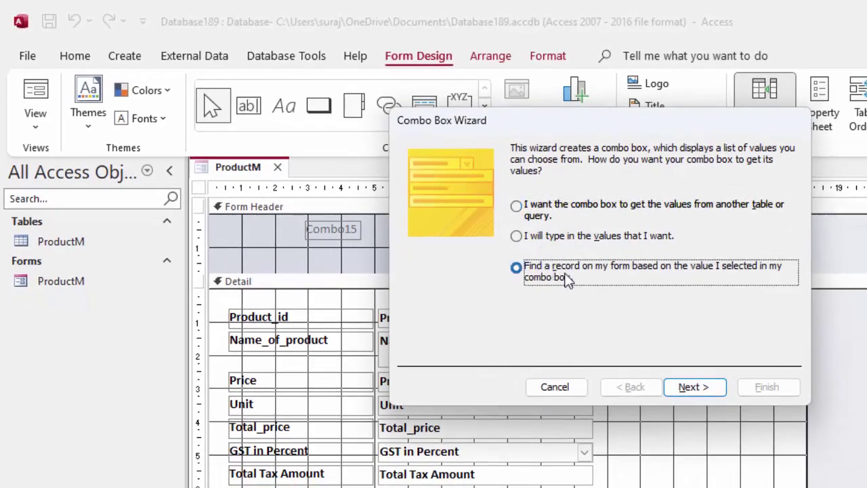
left_click(694, 387)
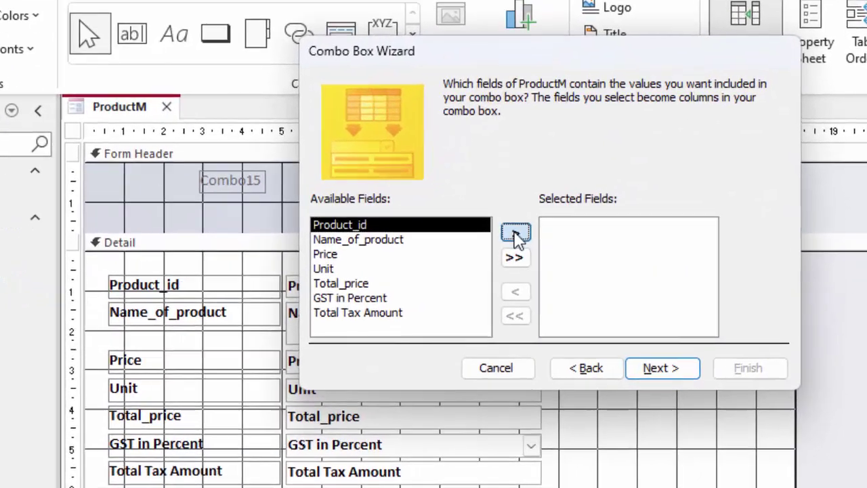
left_click(551, 258)
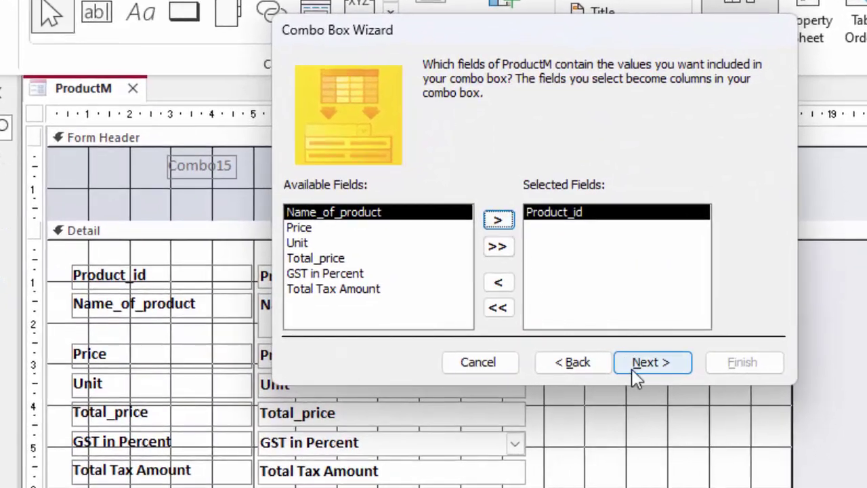
left_click(681, 381)
left_click(650, 370)
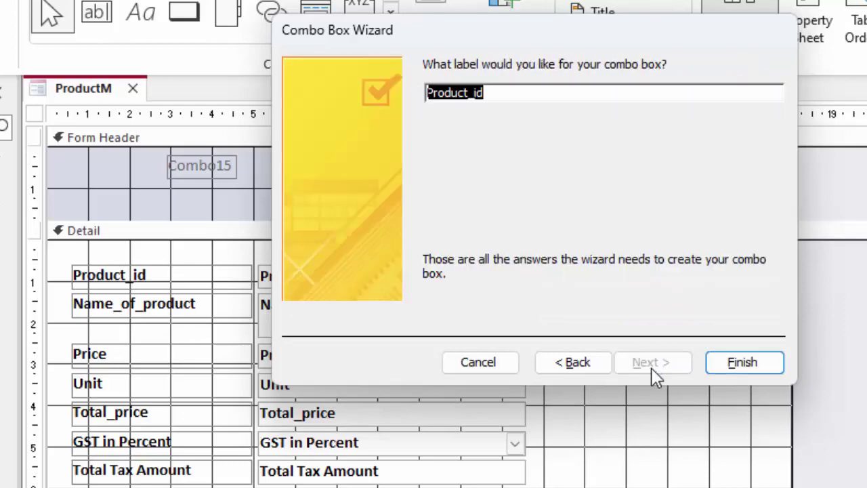
left_click(741, 368)
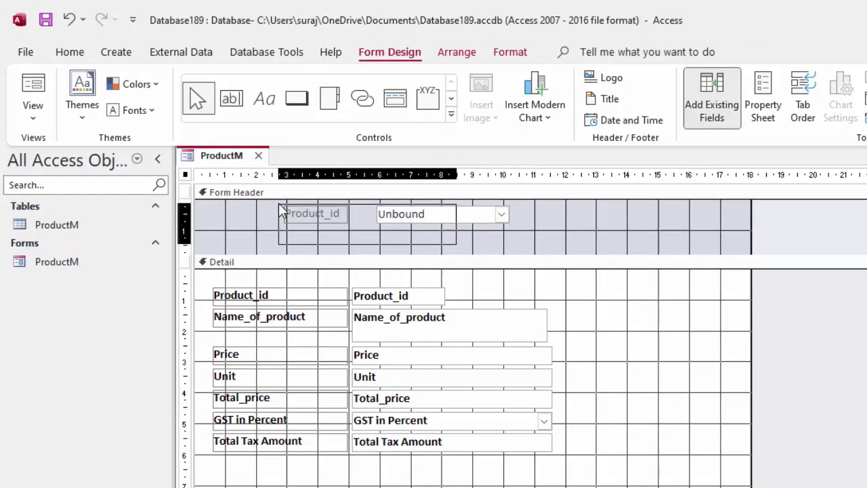
Make the combo box and its label bold red text.
left_click_drag(434, 229, 242, 184)
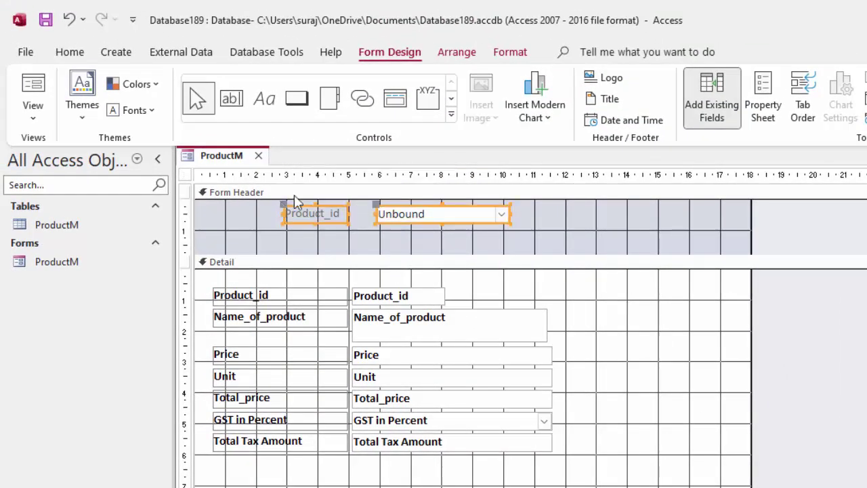
left_click(73, 52)
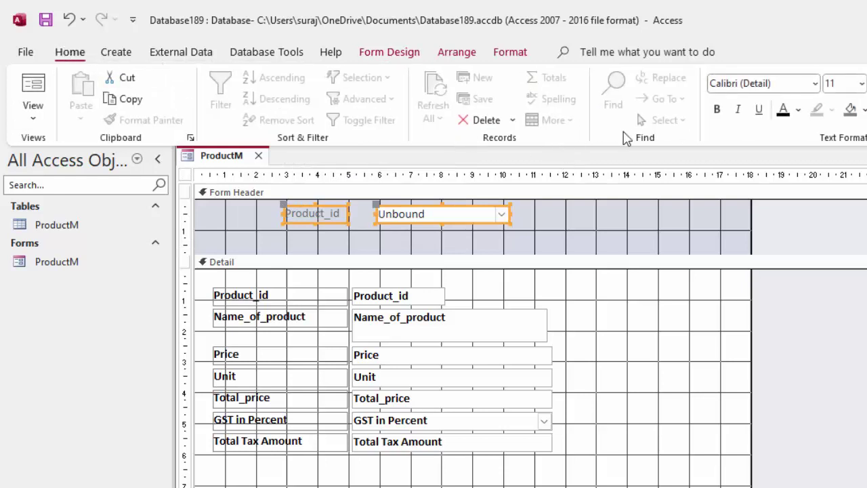
left_click(717, 109)
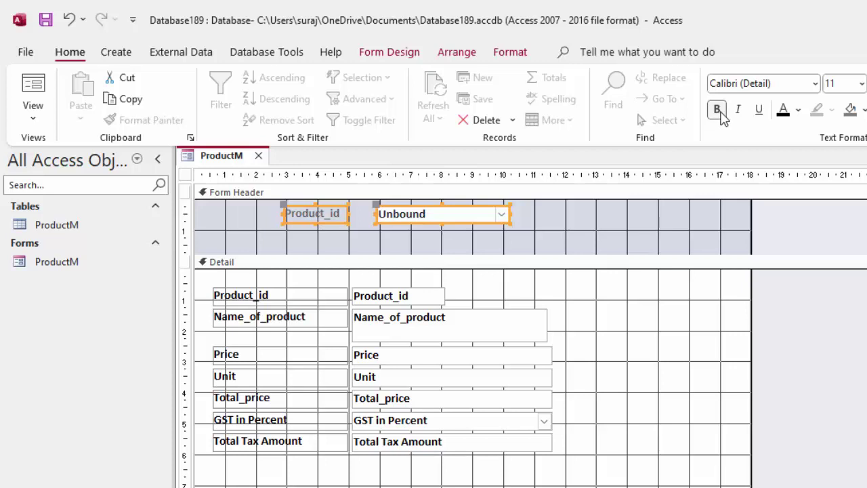
left_click(798, 110)
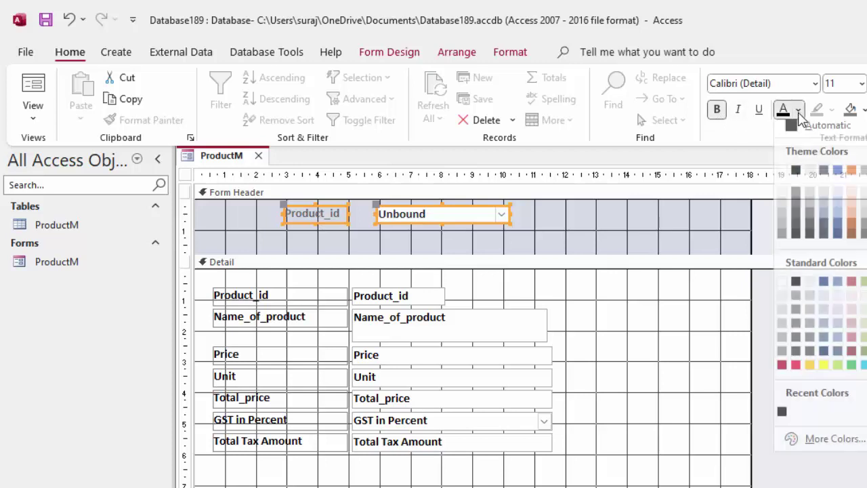
left_click(807, 374)
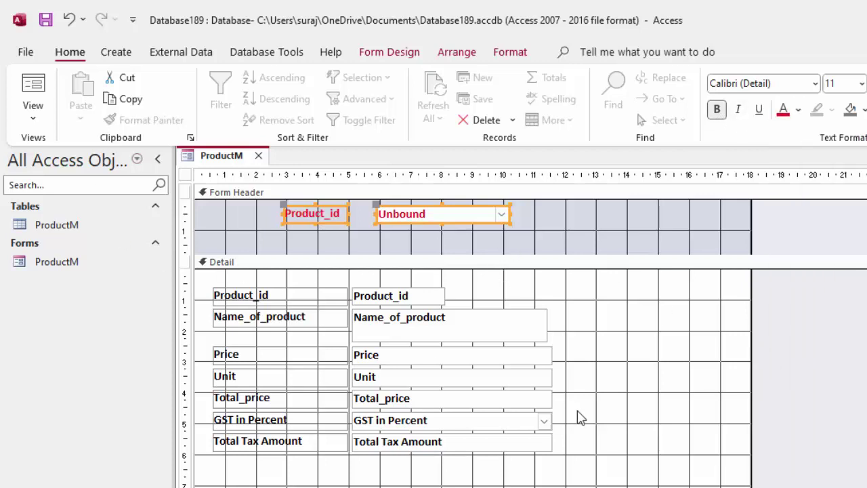
Test the combo box in Form View, showing product 4 (Book) then product 2 (Besan).
left_click(32, 86)
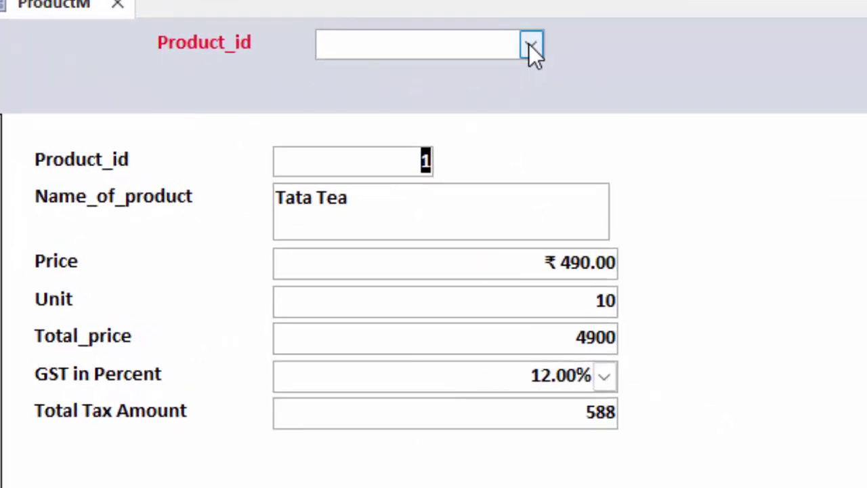
left_click(502, 161)
left_click(400, 157)
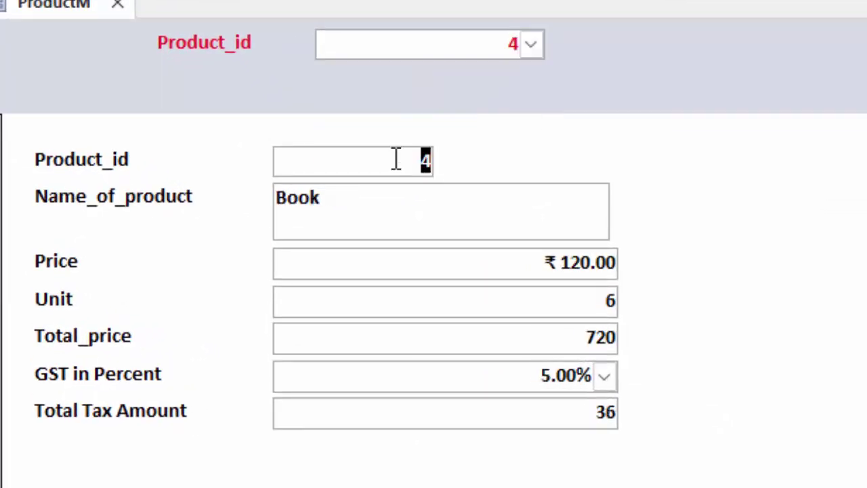
left_click(533, 44)
left_click(378, 100)
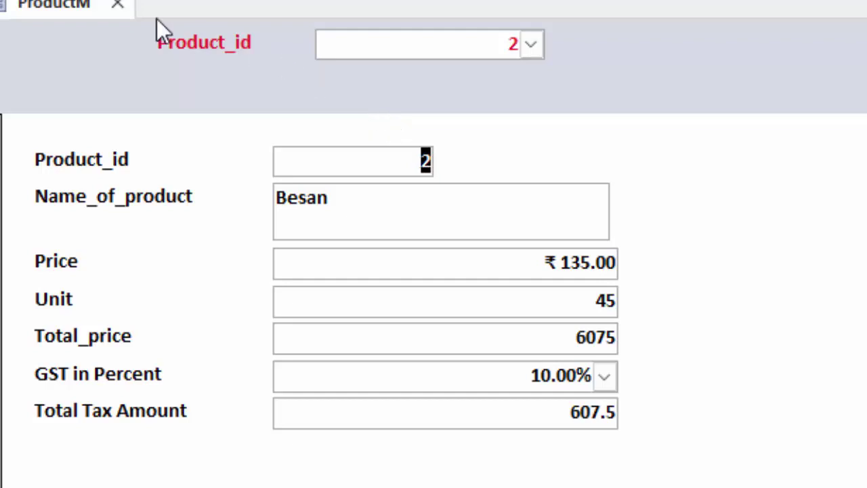
Save the form design on closing, reopen ProductM, and pick product 3, Agarbatti.
left_click(118, 4)
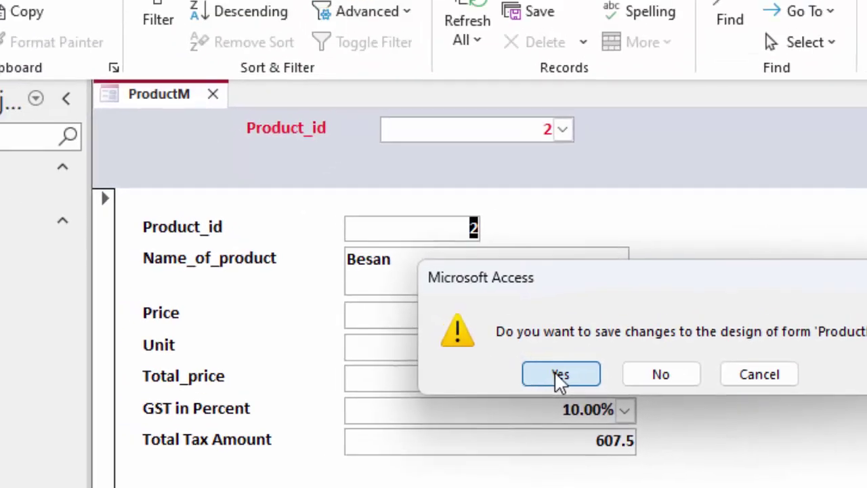
left_click(528, 333)
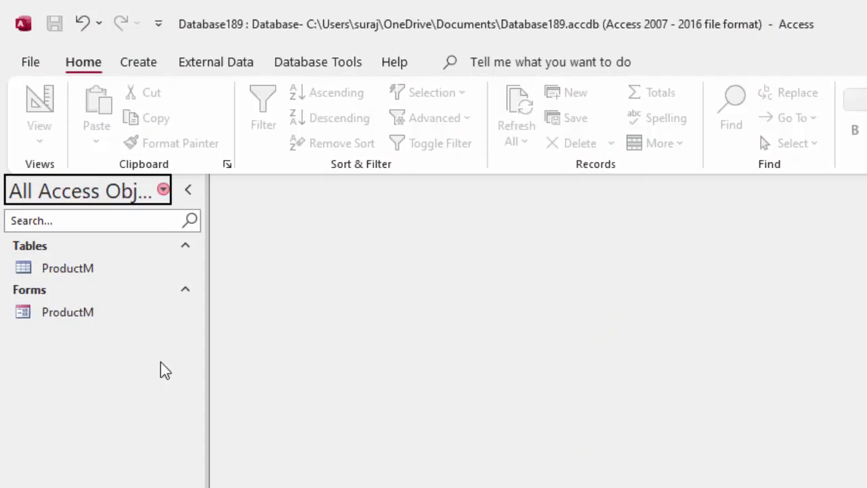
double_click(147, 313)
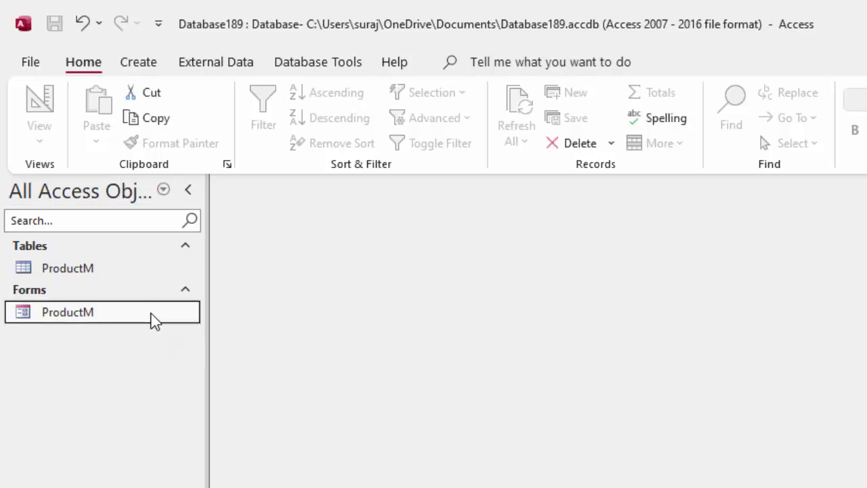
left_click(594, 215)
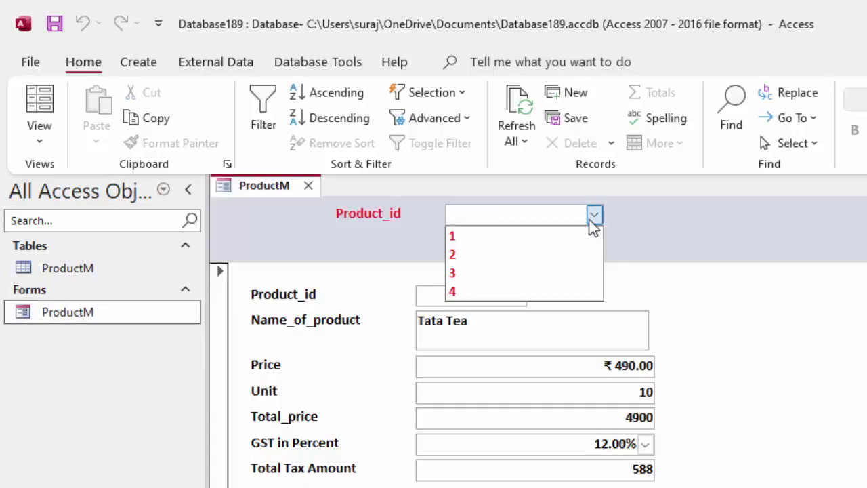
left_click(509, 271)
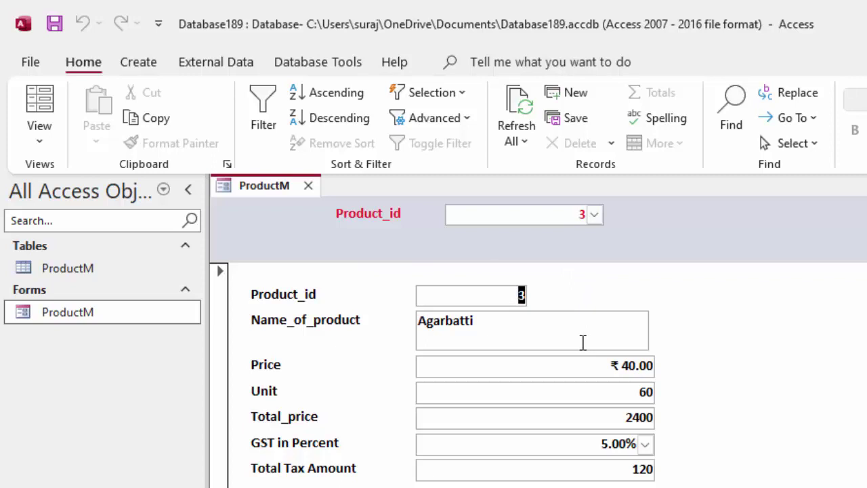
left_click(140, 65)
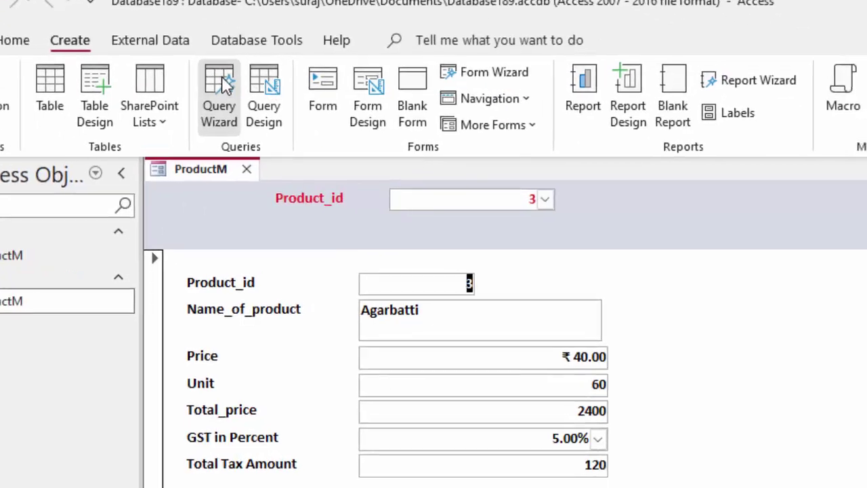
Start the Simple Query Wizard with the ProductM table as its source.
left_click(226, 85)
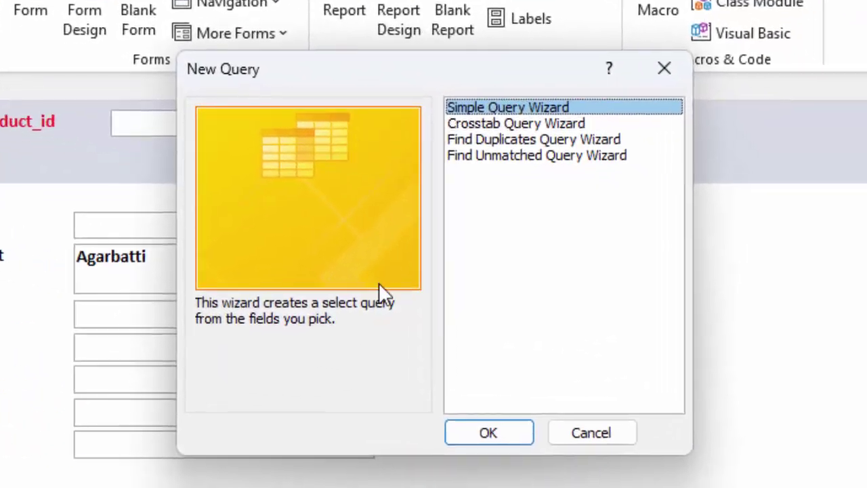
left_click(497, 430)
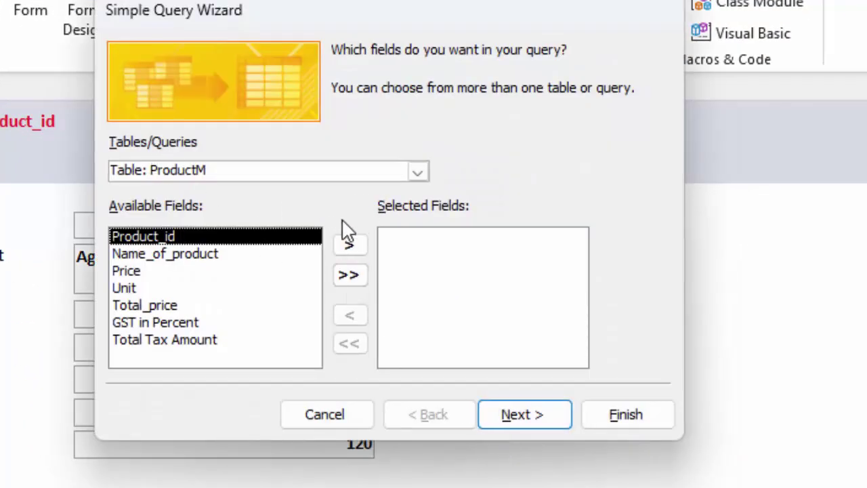
left_click(418, 173)
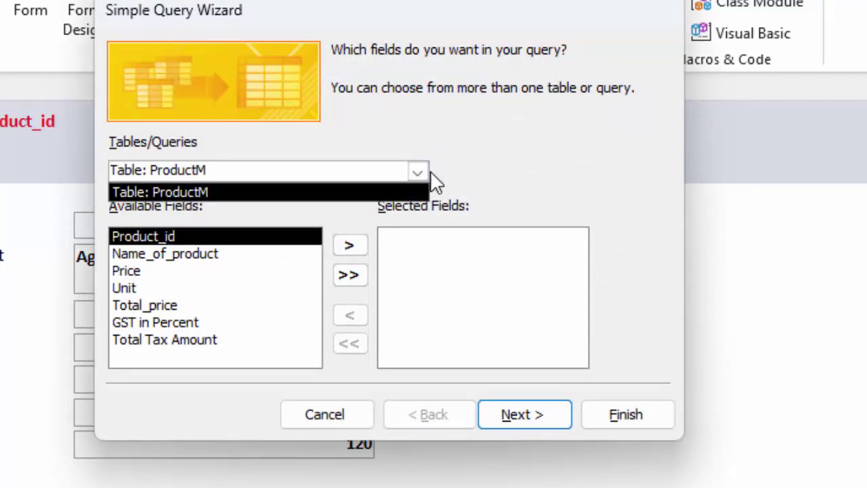
left_click(424, 173)
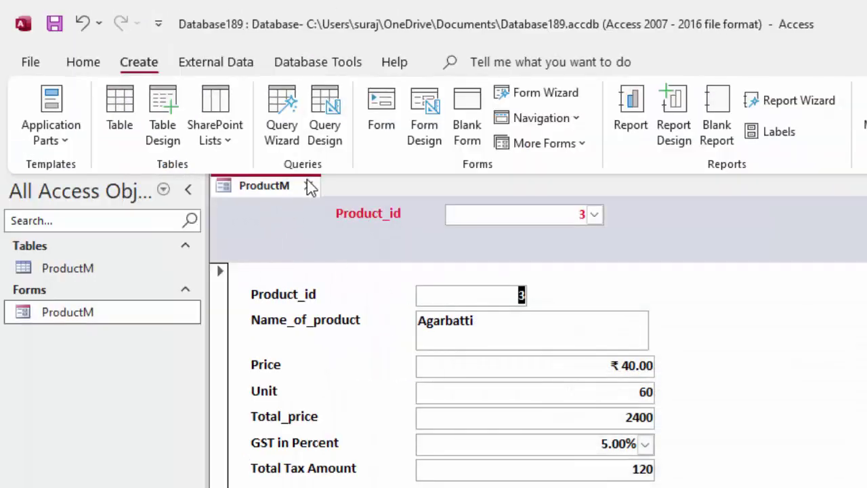
Close the ProductM form and rename it ProductF in the navigation pane.
left_click(308, 185)
right_click(142, 316)
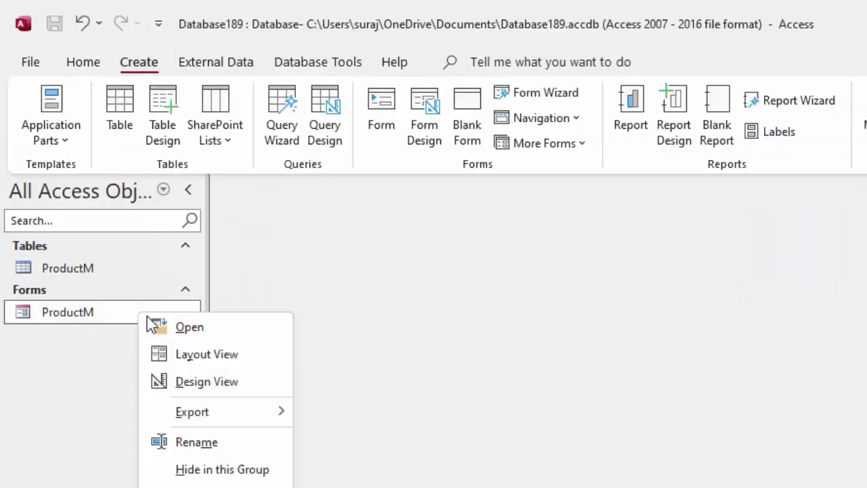
left_click(216, 447)
key("Return")
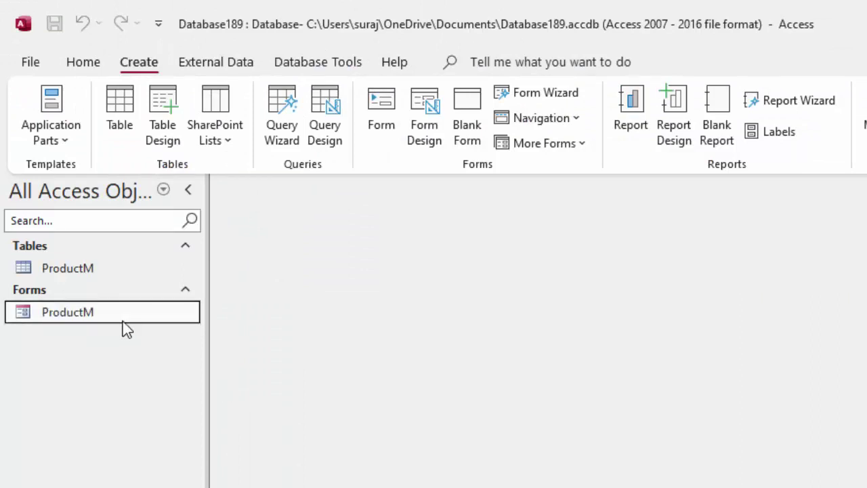
right_click(122, 316)
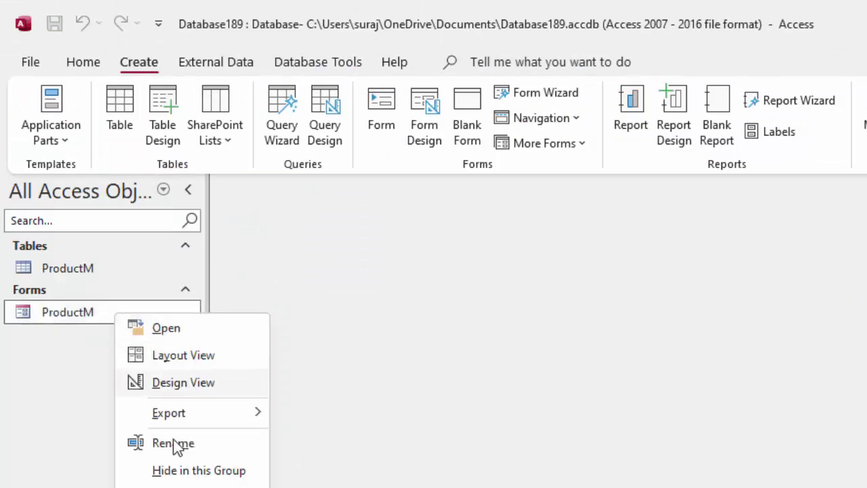
left_click(172, 443)
left_click(118, 312)
type("F")
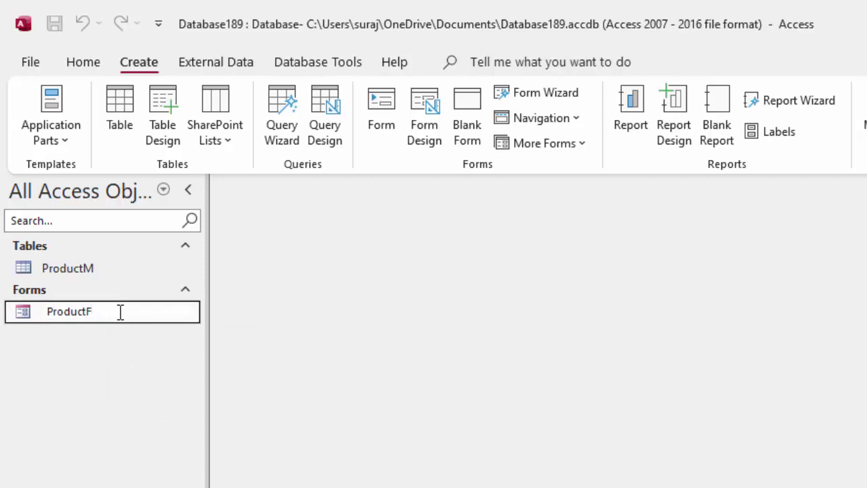
key("Return")
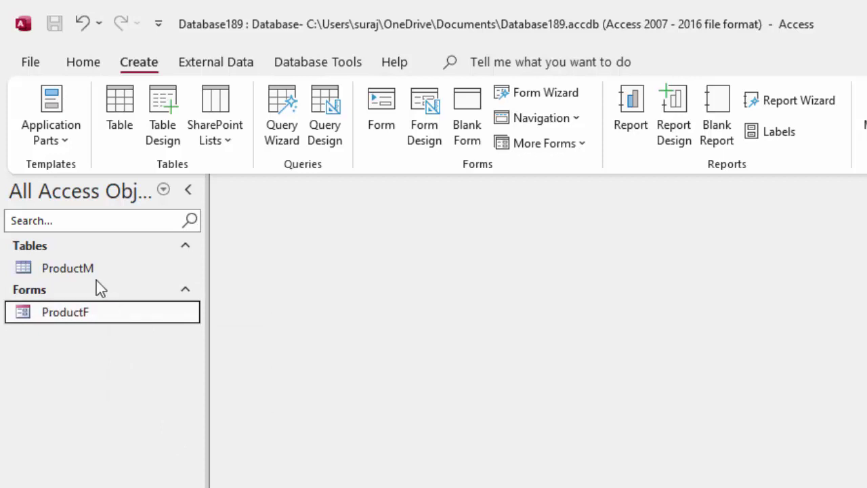
left_click(97, 305)
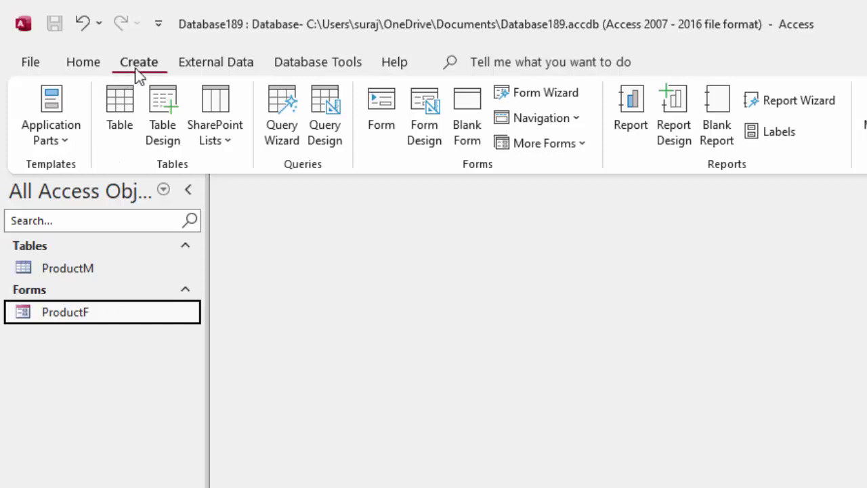
Run the Simple Query Wizard adding all ProductM fields, finishing with Modify the query design.
left_click(275, 103)
left_click(774, 466)
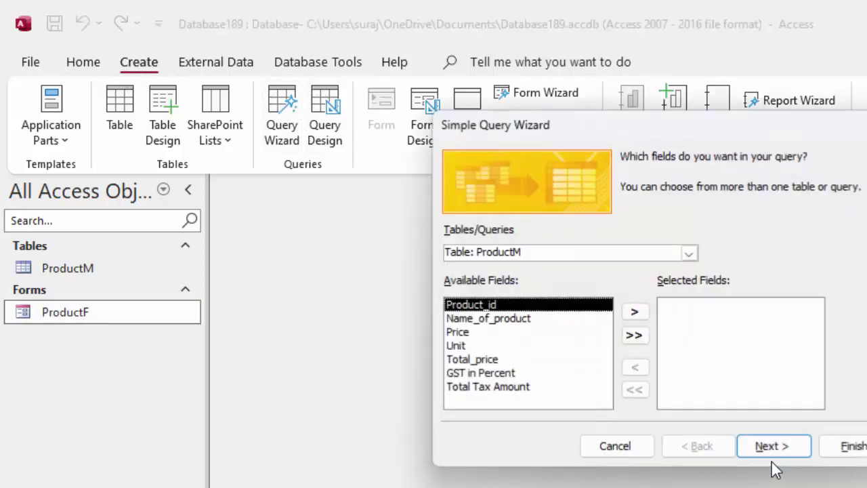
left_click(635, 336)
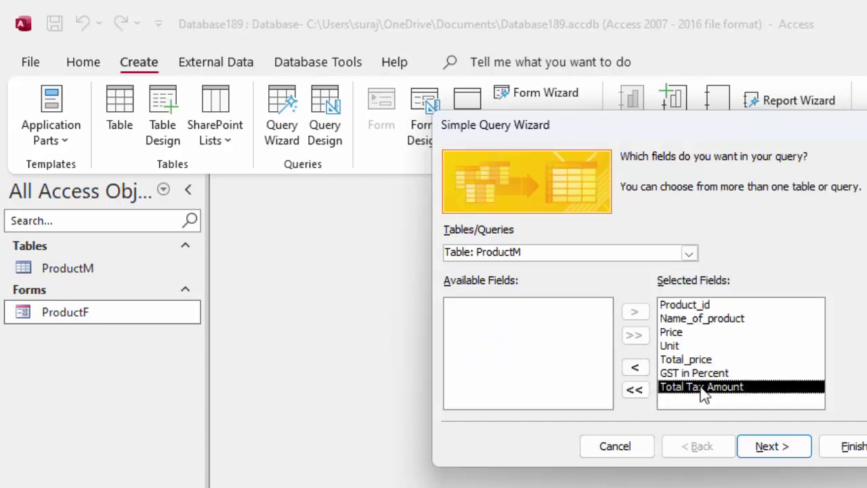
left_click(750, 440)
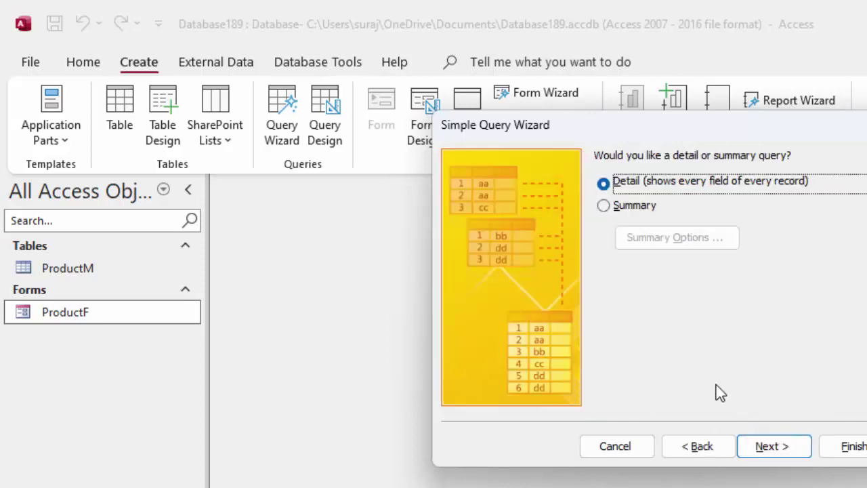
left_click(684, 449)
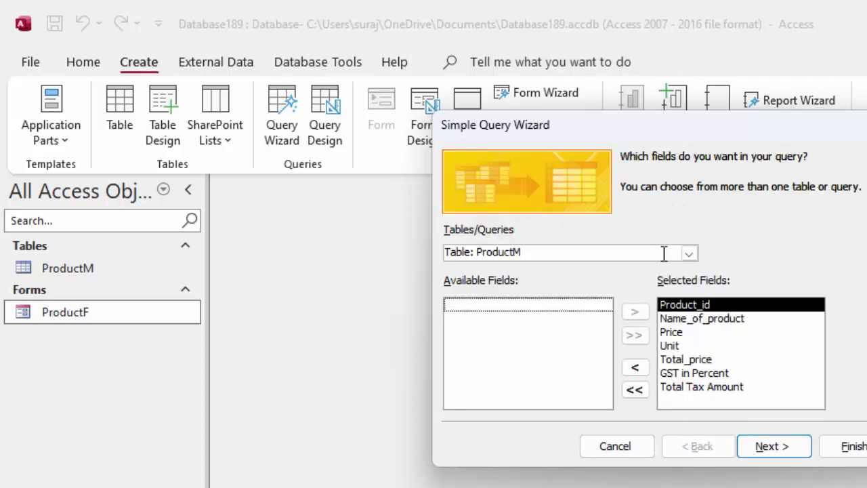
left_click(688, 253)
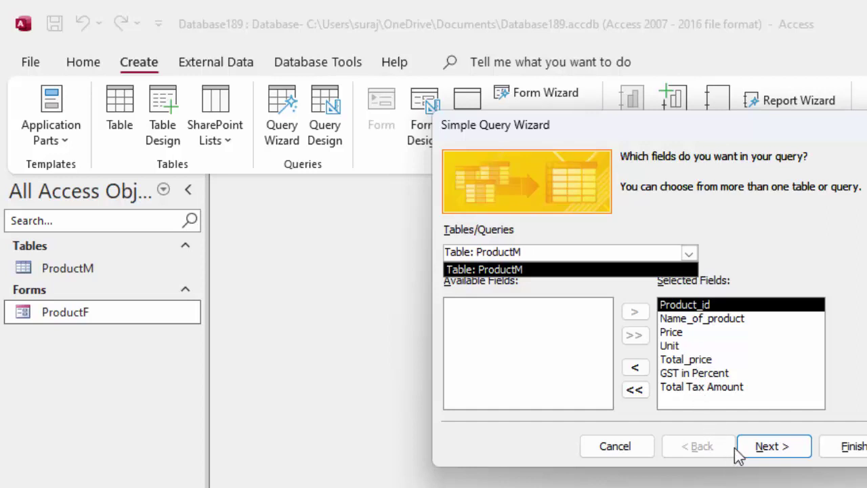
left_click(768, 445)
left_click(767, 441)
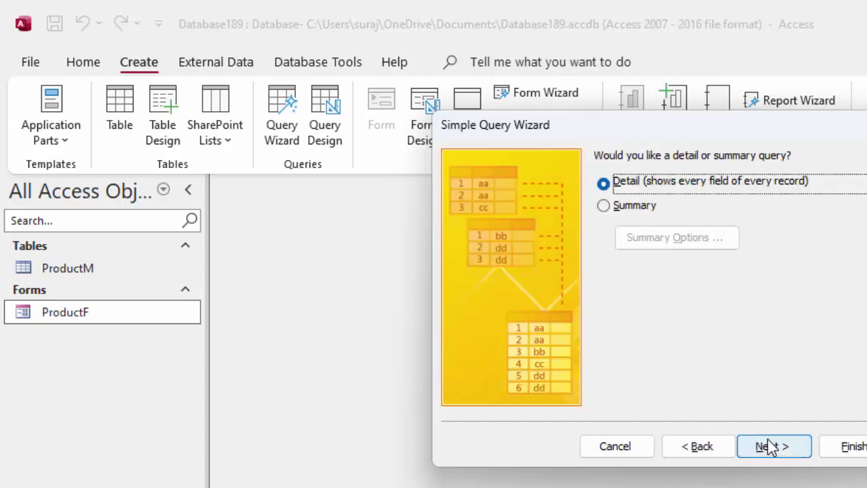
left_click(777, 445)
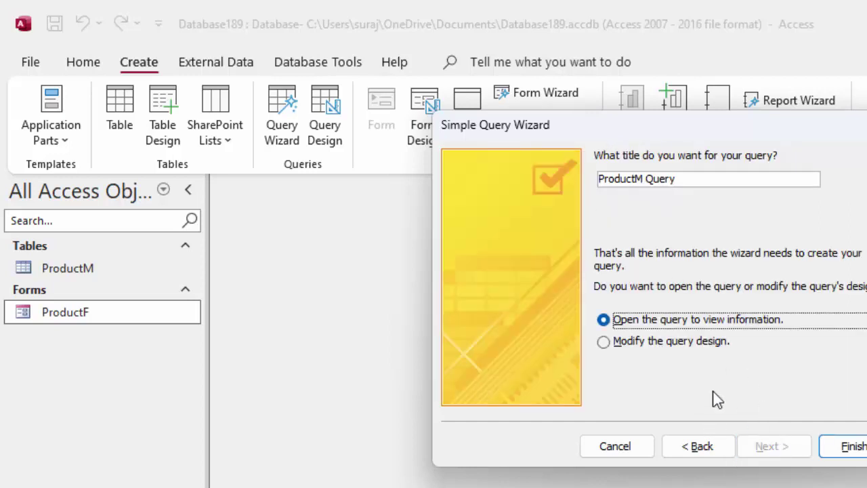
left_click(689, 342)
left_click(837, 444)
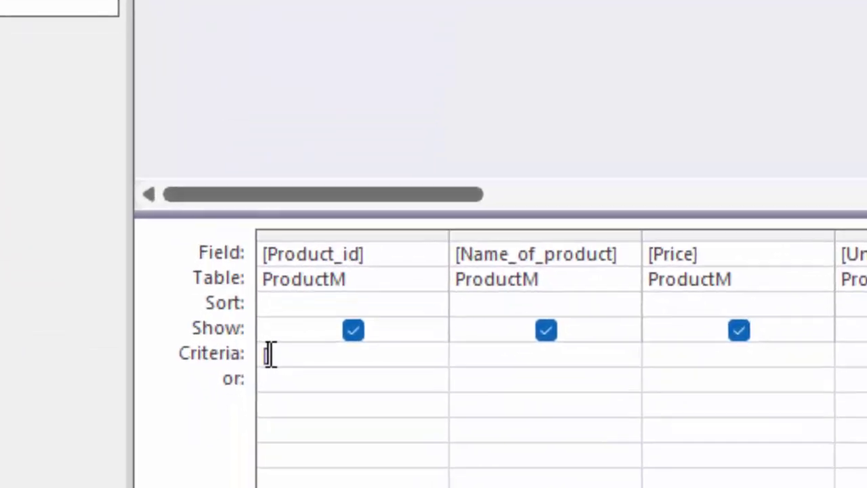
Enter [Forms]![ProductF]![Product_id] as the Product_id criterion in the query grid.
type("F")
key("Tab")
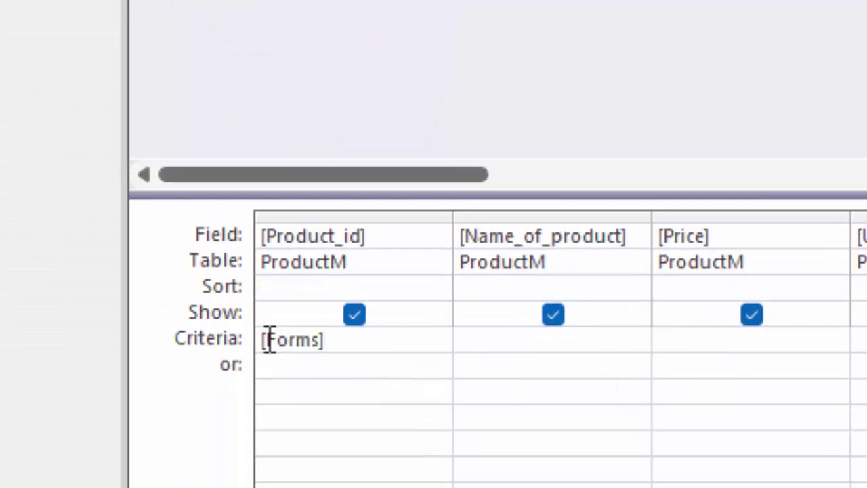
type("!")
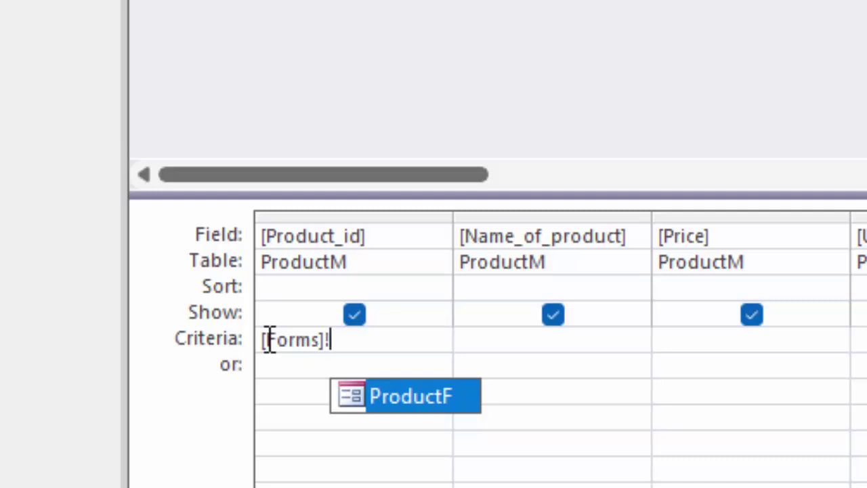
key("Tab")
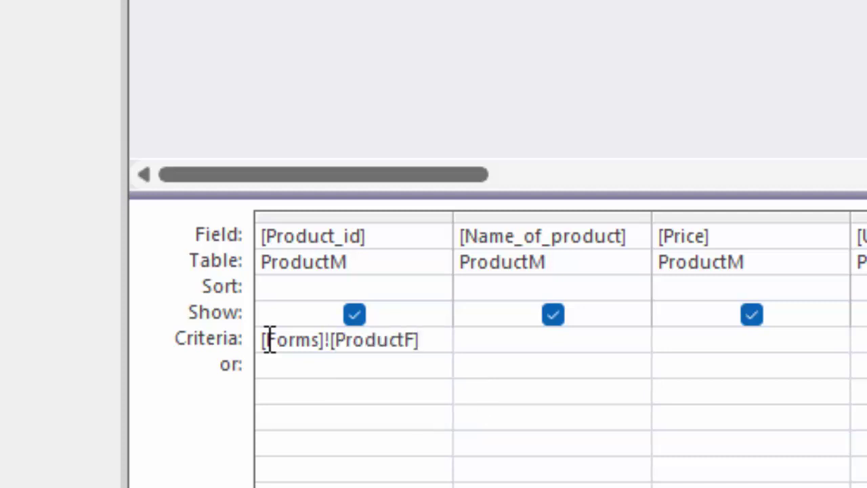
type("!")
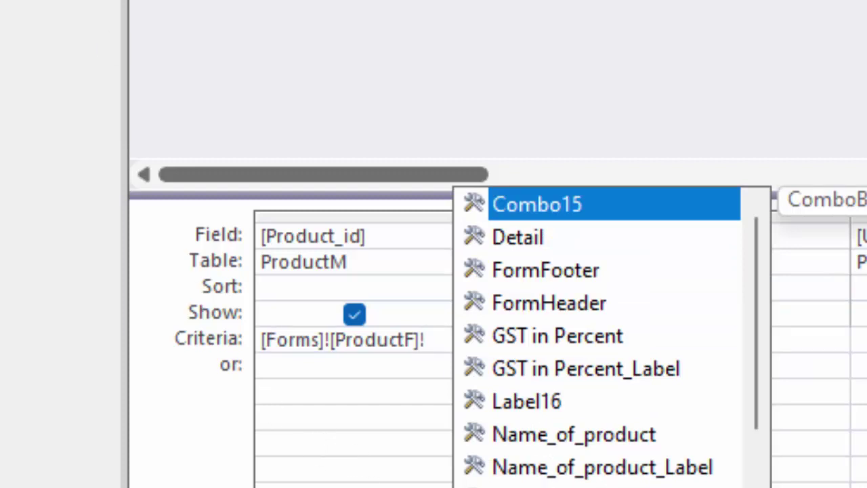
type("[Product_id]")
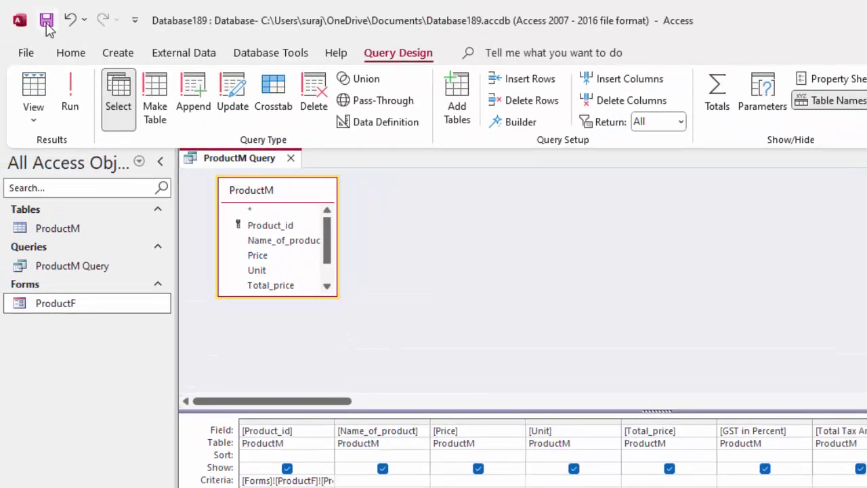
Close the ProductM Query design and launch the Report Wizard for a new report.
left_click(291, 159)
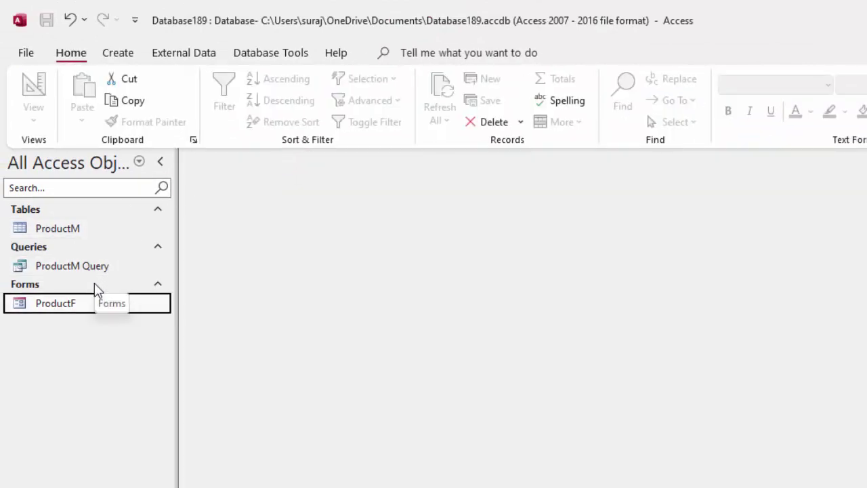
left_click(125, 59)
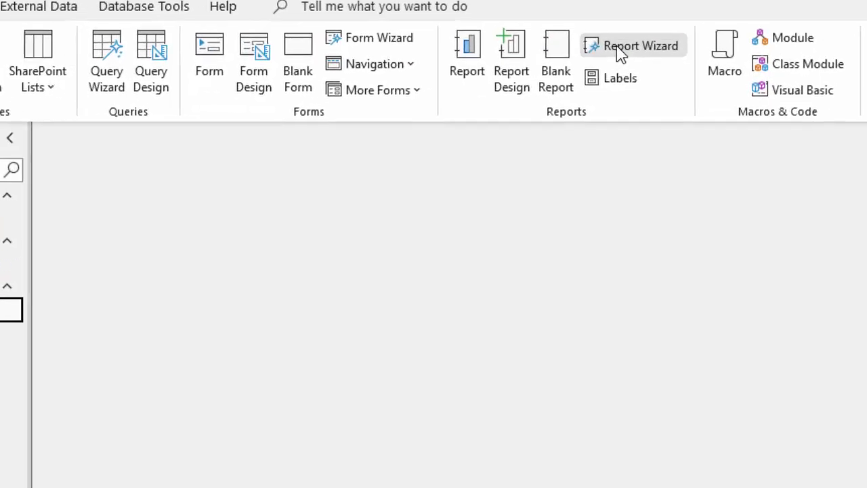
left_click(619, 48)
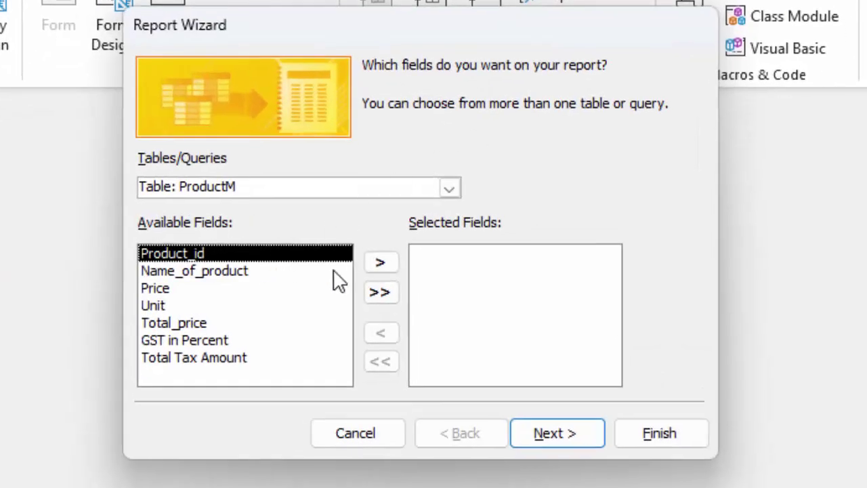
Base the new report on ProductM Query, including all of its fields.
left_click(459, 180)
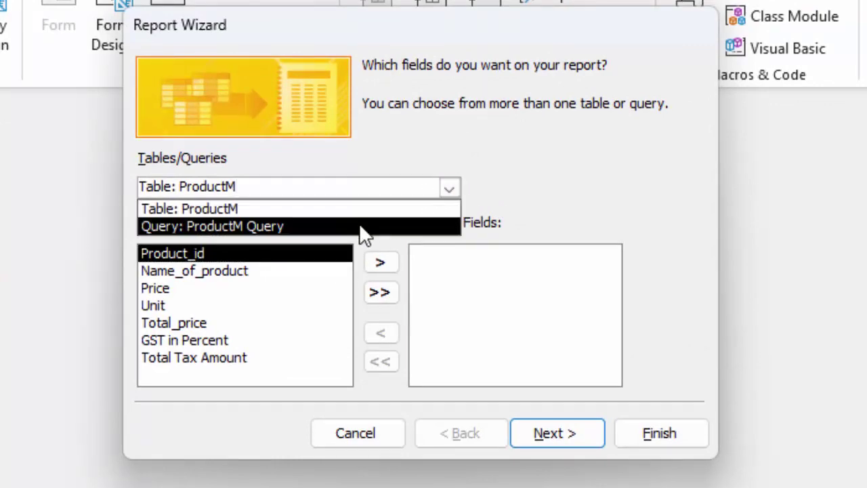
left_click(328, 233)
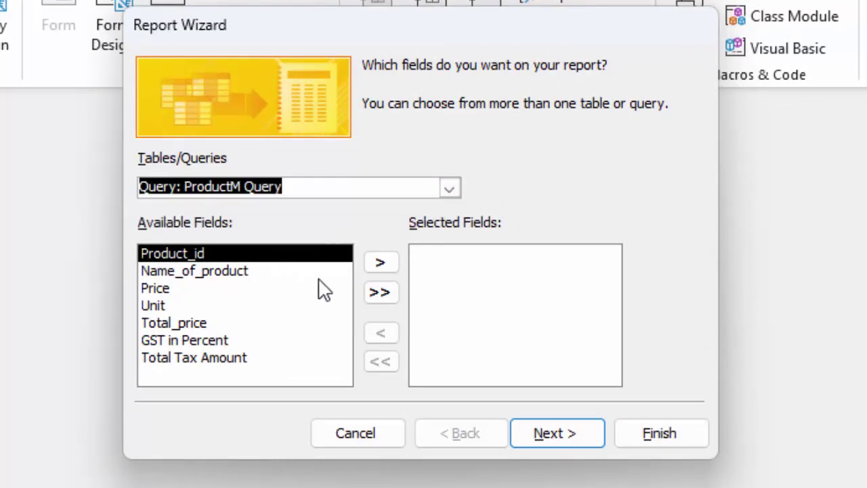
left_click(379, 292)
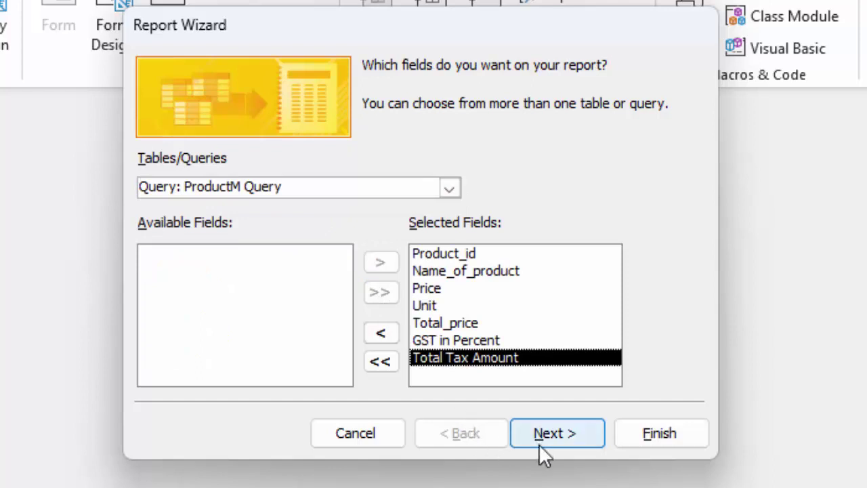
left_click(554, 432)
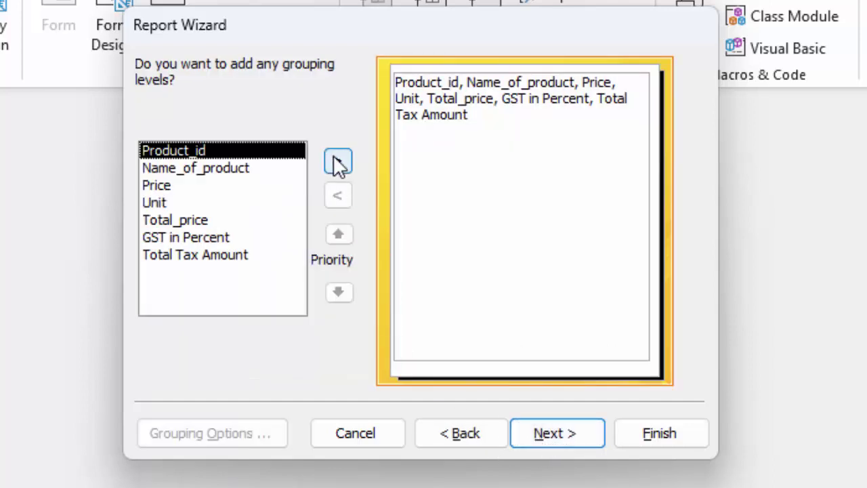
Group the report by Product_id, pick its layout, and finish with it open in Design View.
left_click(337, 161)
left_click(564, 436)
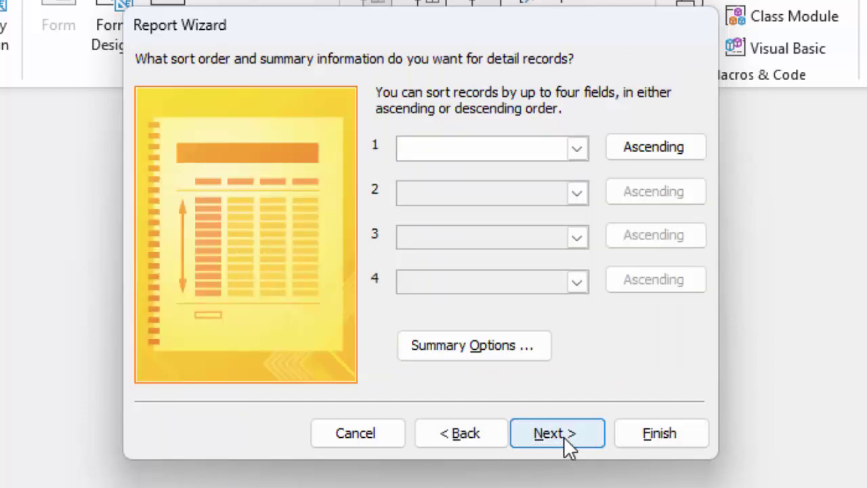
left_click(563, 436)
left_click(476, 153)
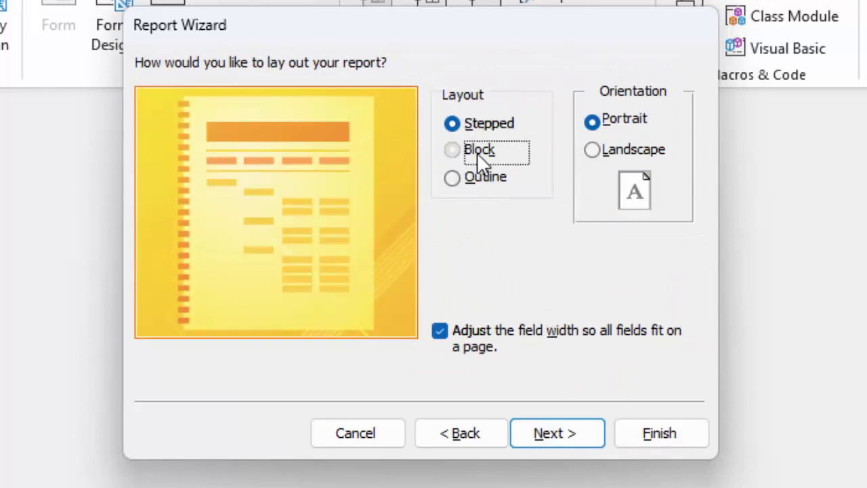
left_click(553, 442)
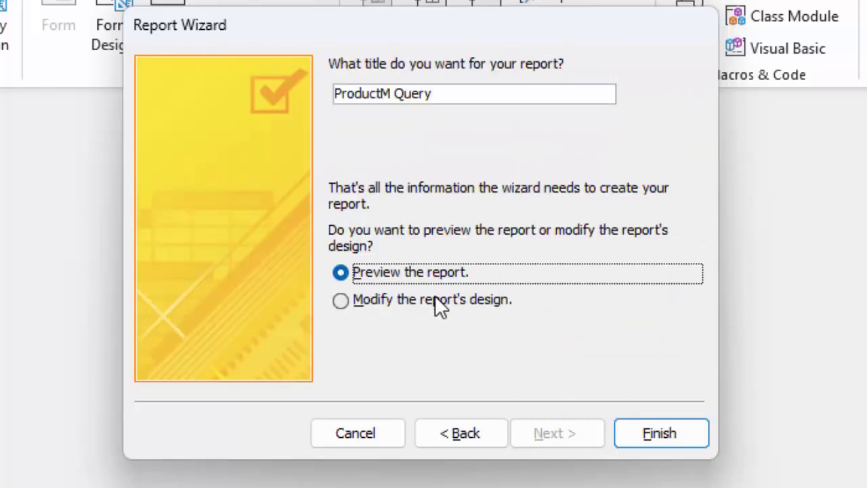
left_click(434, 299)
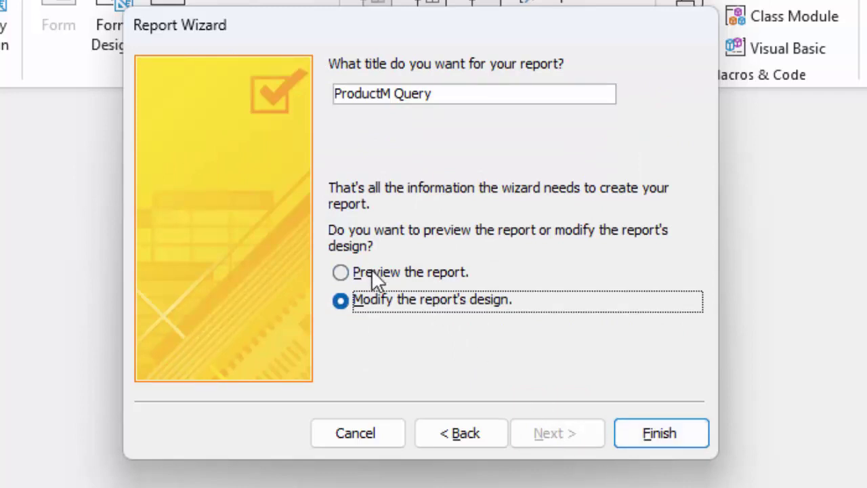
left_click(467, 427)
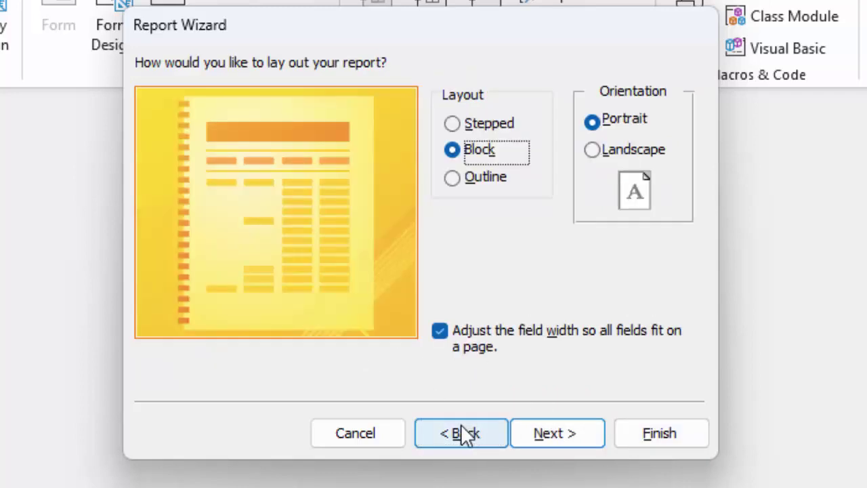
left_click(452, 178)
left_click(546, 426)
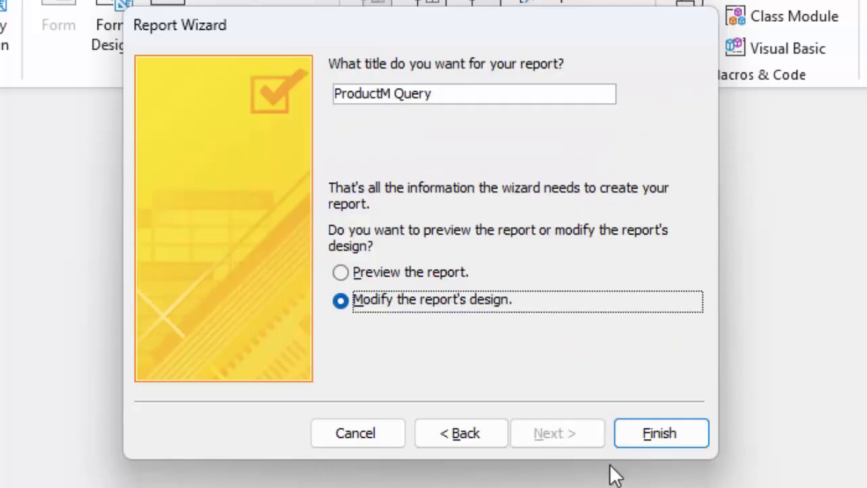
left_click(661, 435)
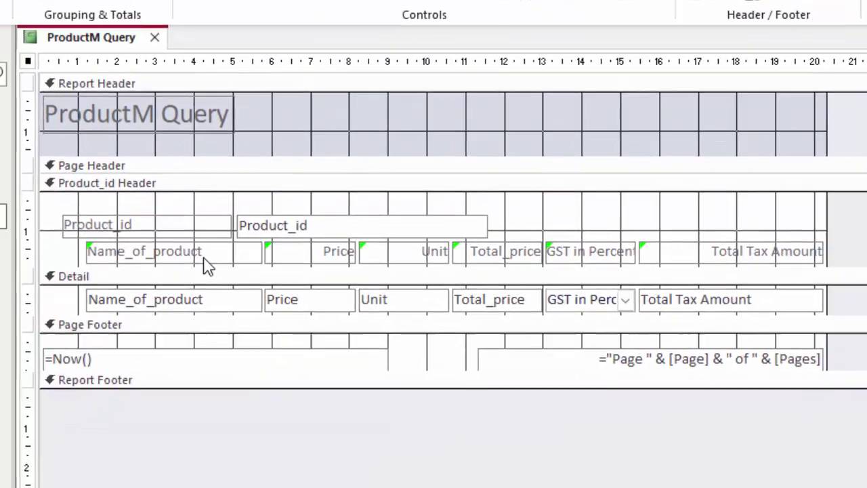
Narrow the Total Tax Amount heading label and shift it right in the Product_id Header.
left_click(716, 246)
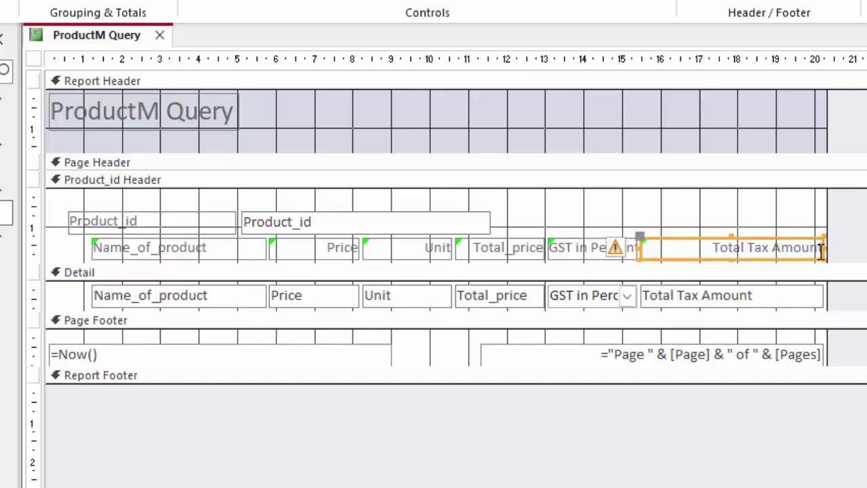
left_click_drag(821, 247, 758, 269)
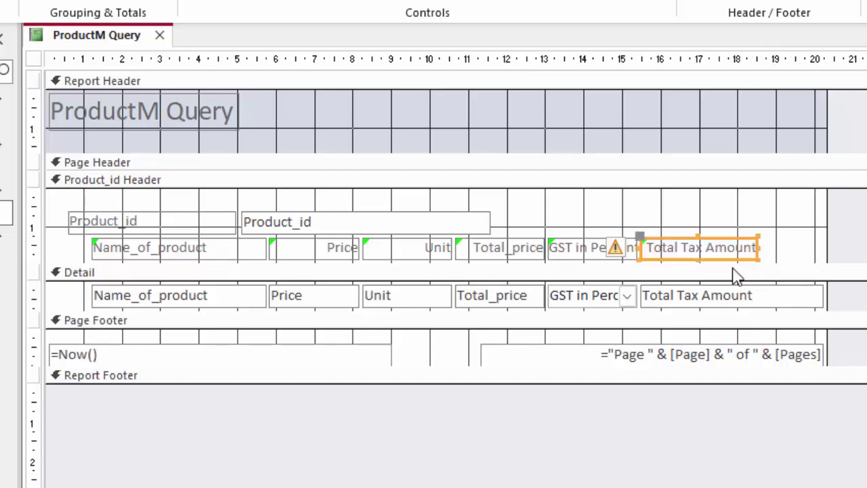
left_click_drag(660, 260, 691, 260)
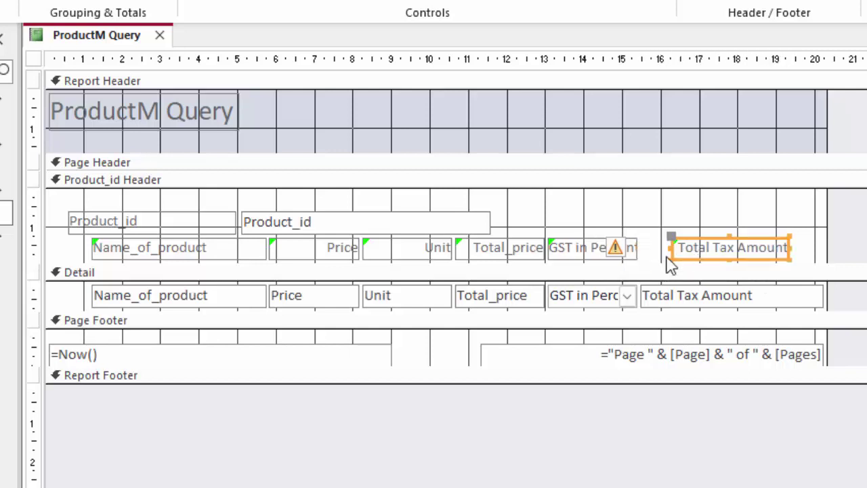
Resize the GST in Percent heading label so its text reads in full.
left_click(624, 252)
left_click_drag(638, 247, 662, 250)
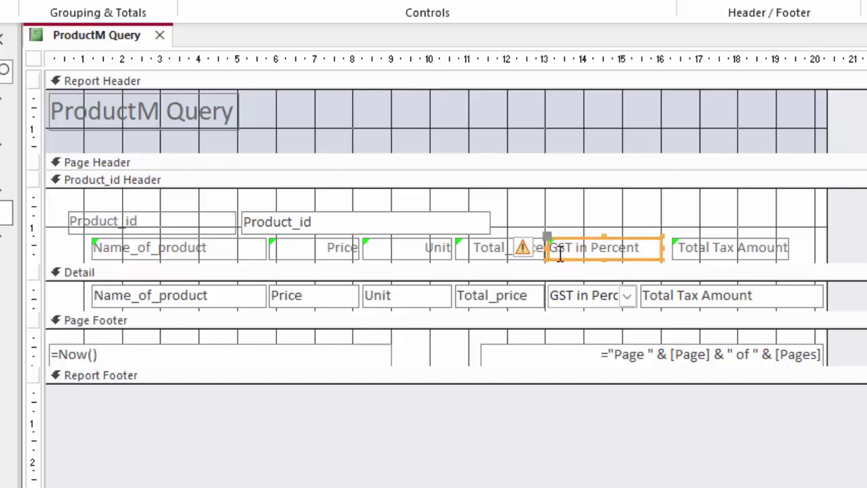
left_click_drag(550, 251, 563, 250)
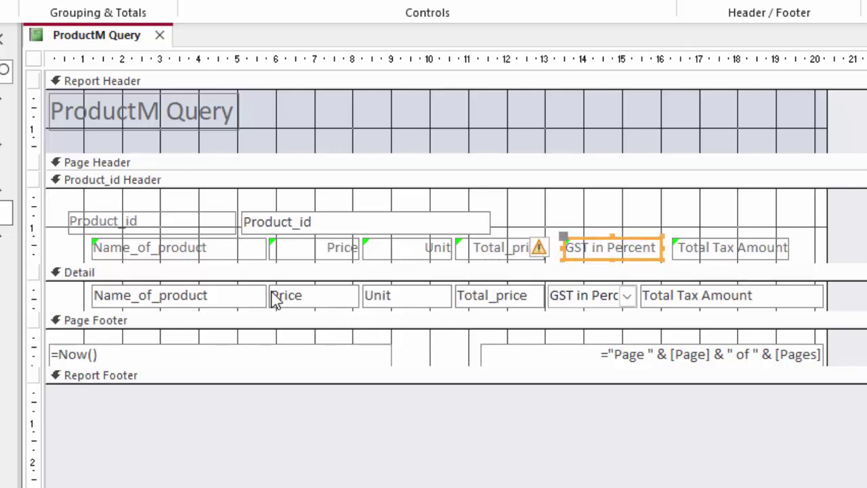
Run the report for product 1 (Tata Tea), then select product 3 on the ProductM form.
key("F5")
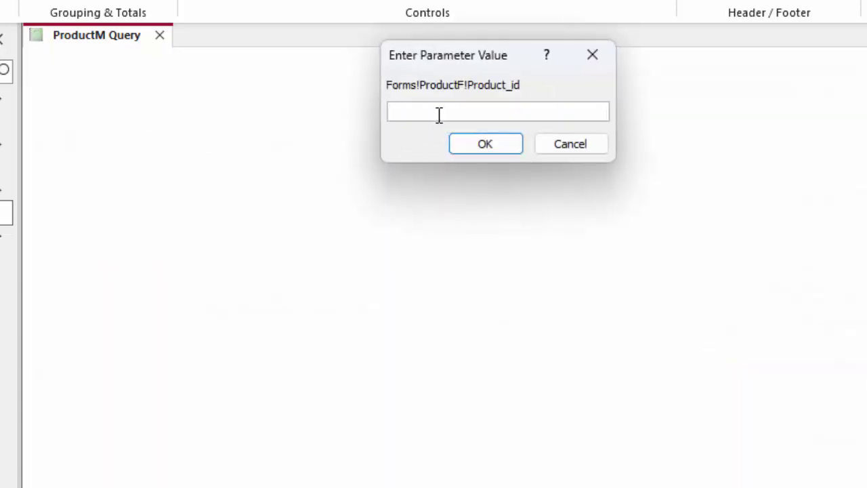
type("1")
key("Return")
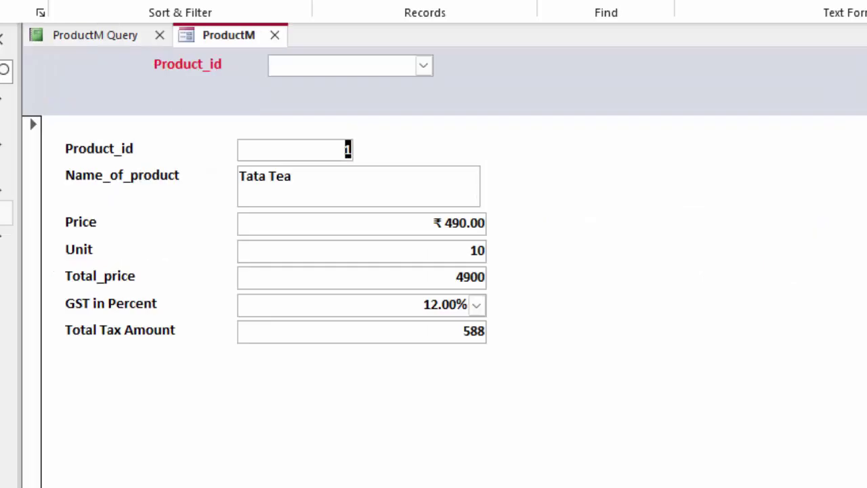
left_click(421, 68)
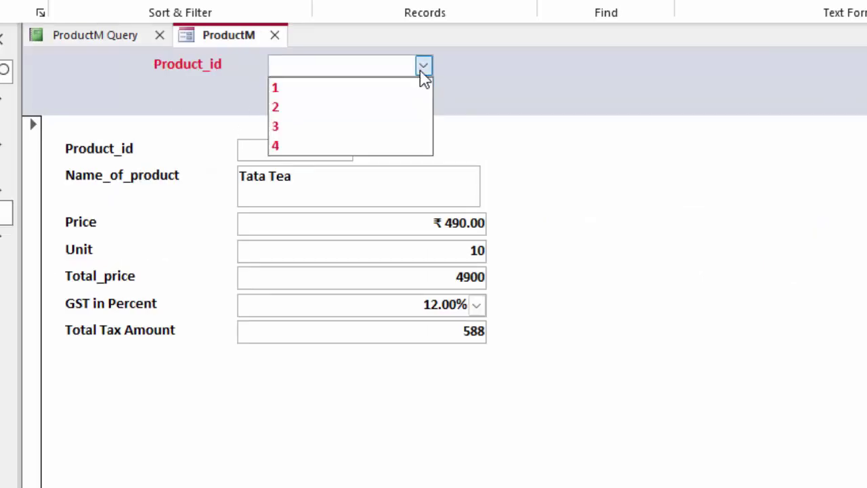
left_click(336, 131)
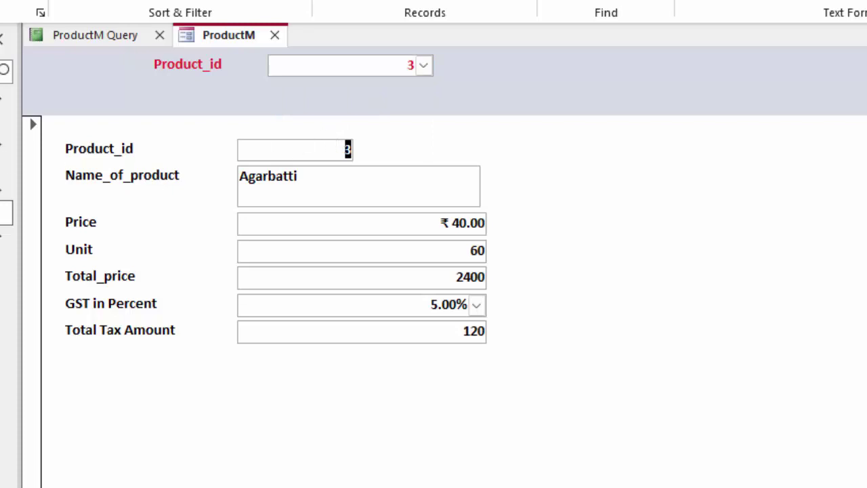
left_click(95, 35)
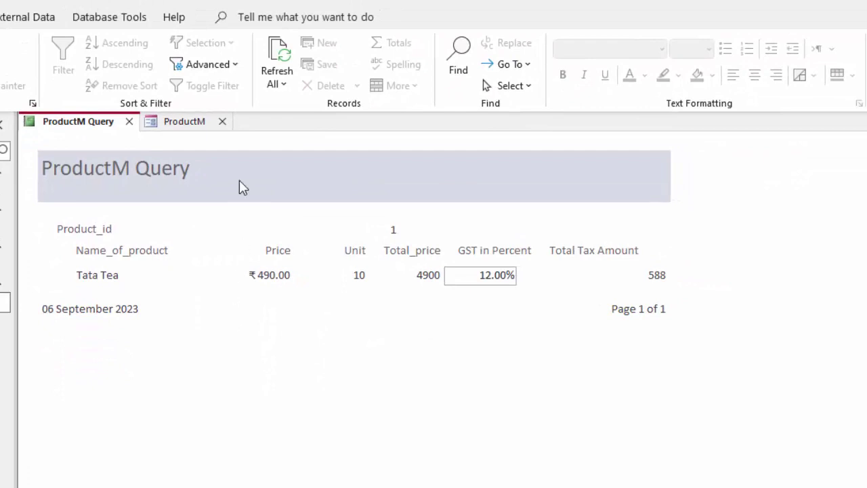
Refresh the report to show Agarbatti, then pick product 2 on the form and refresh again.
left_click(279, 66)
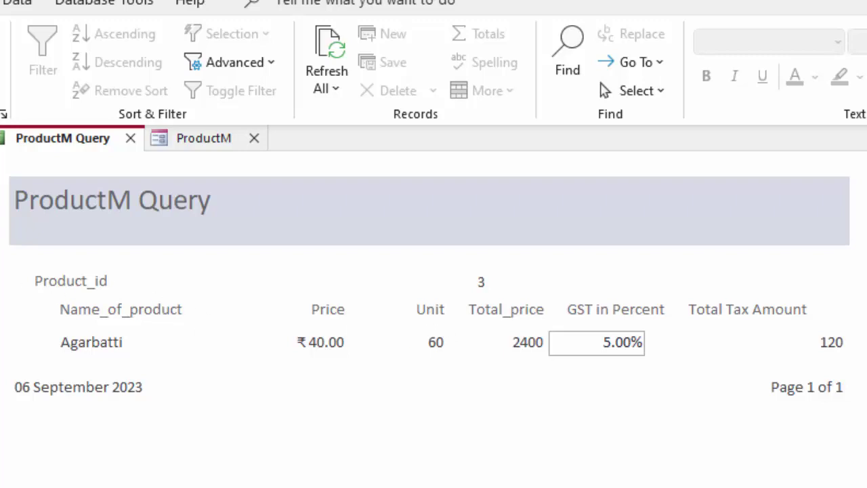
left_click(203, 137)
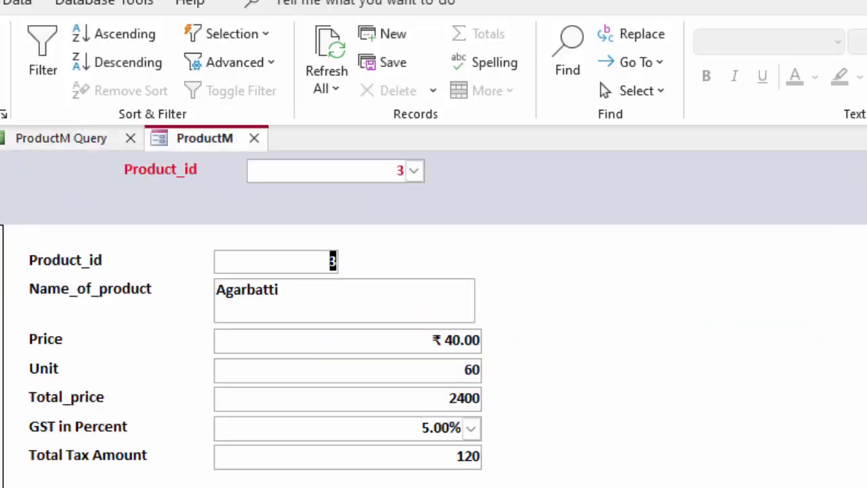
left_click(414, 170)
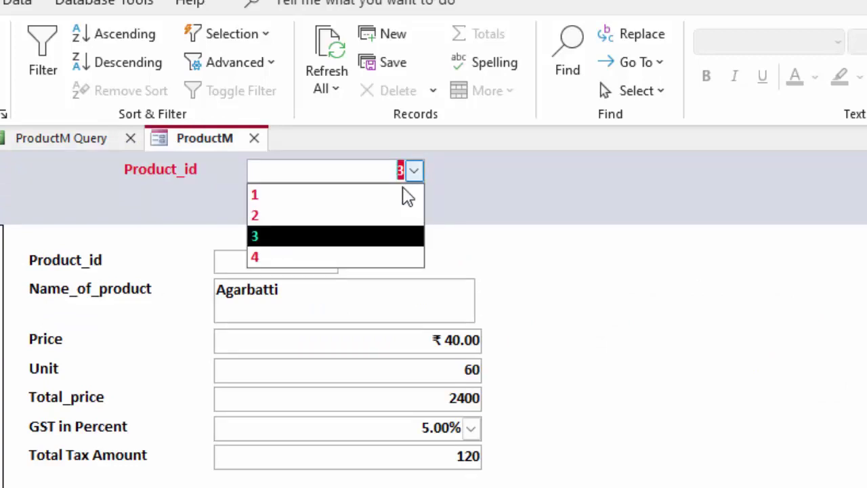
left_click(364, 214)
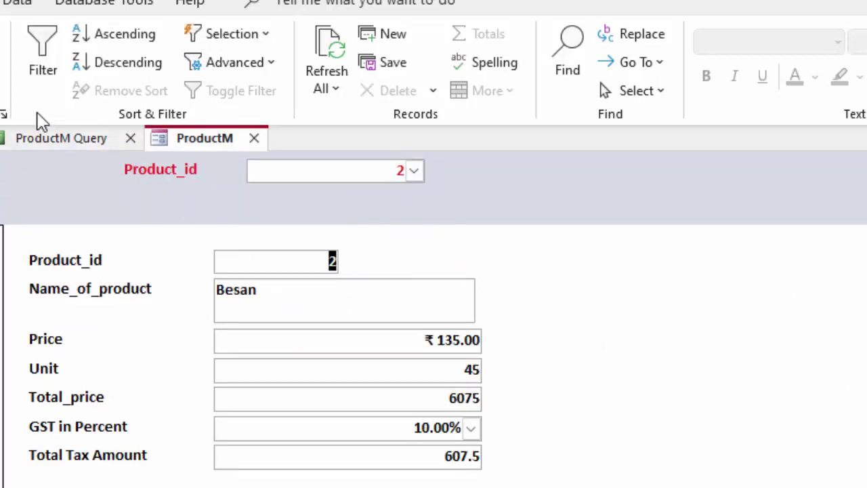
left_click(41, 137)
left_click(329, 69)
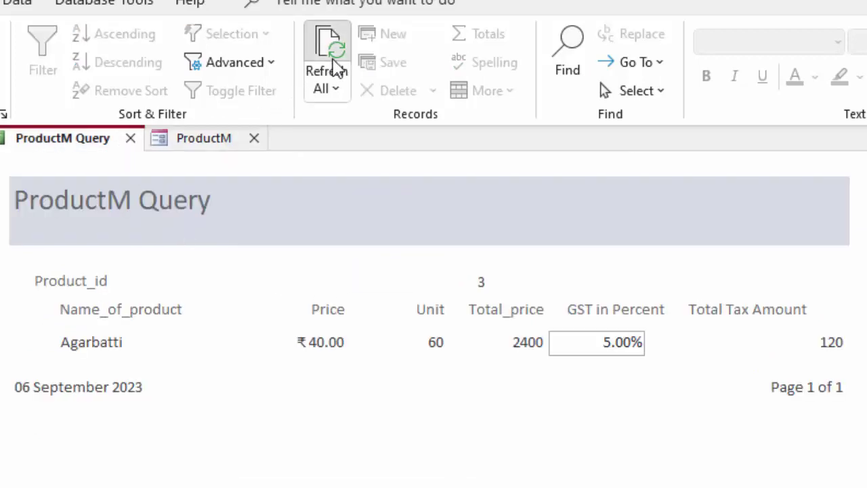